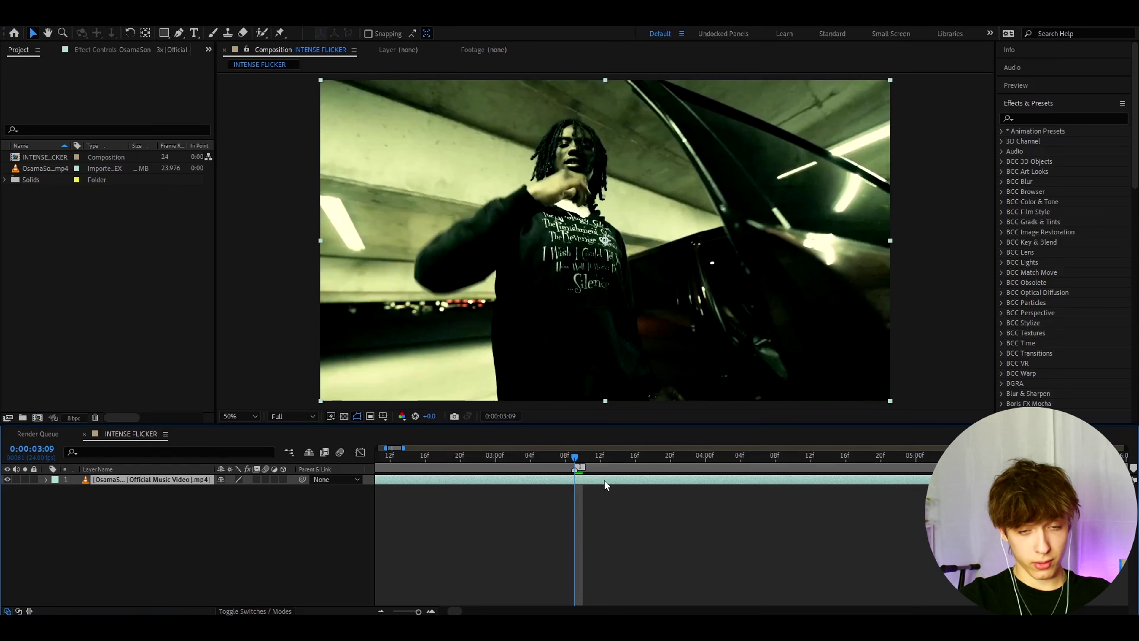
- Add a new adjustment layer and apply S_Flicker with Amplitude 0.68
key(ctrl+alt+y)
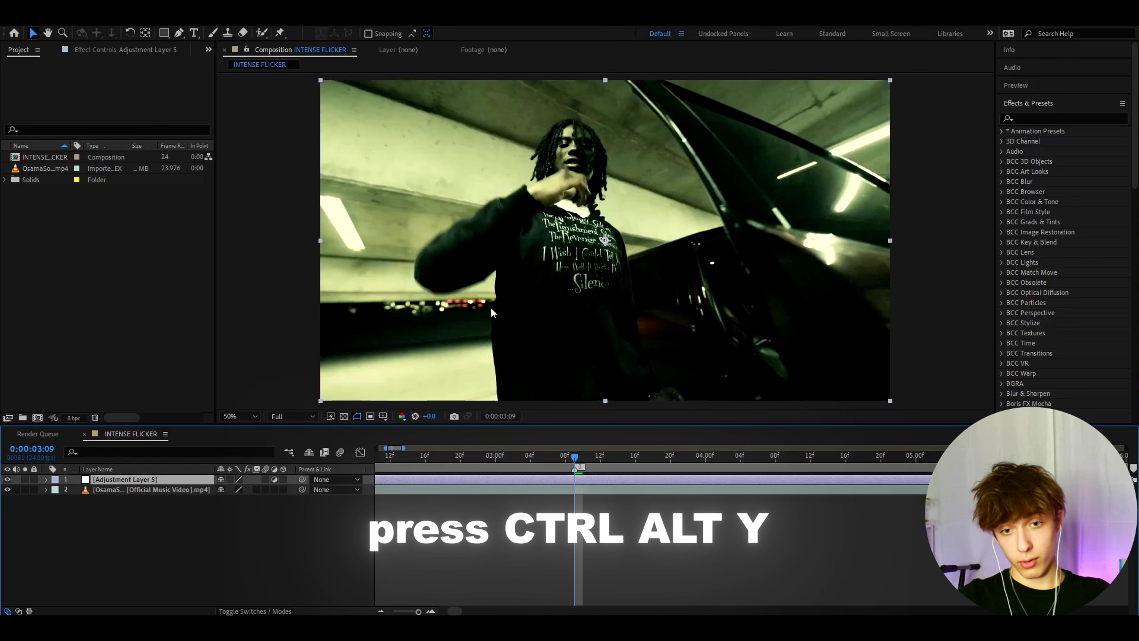
key(ctrl+space)
text(s)
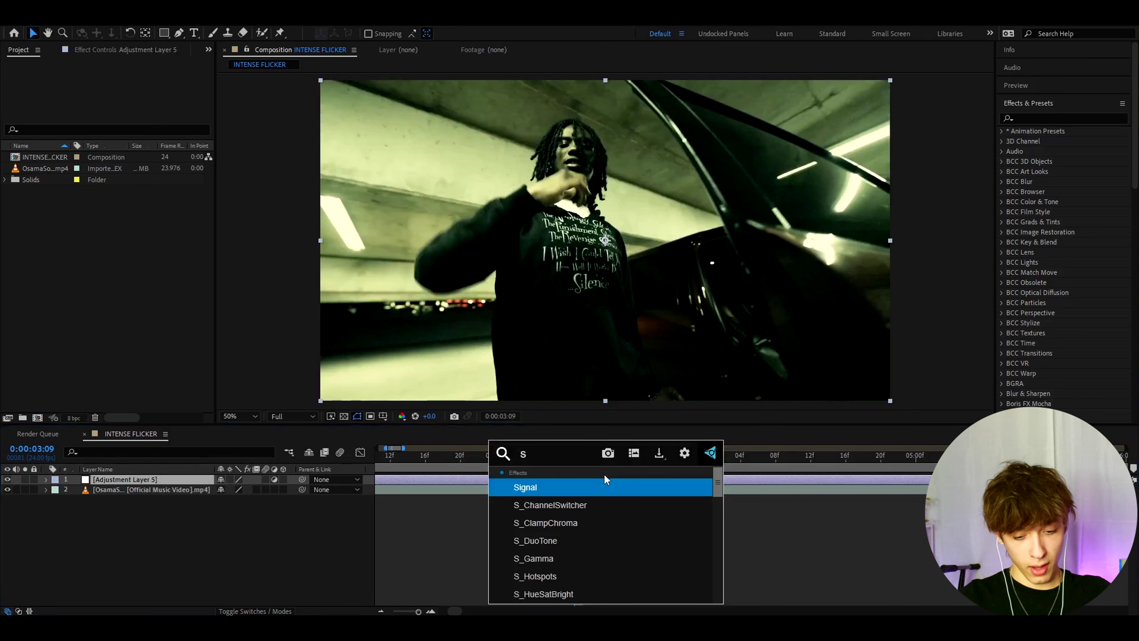
text(_flick)
key(Return)
click(128, 105)
text(0.2)
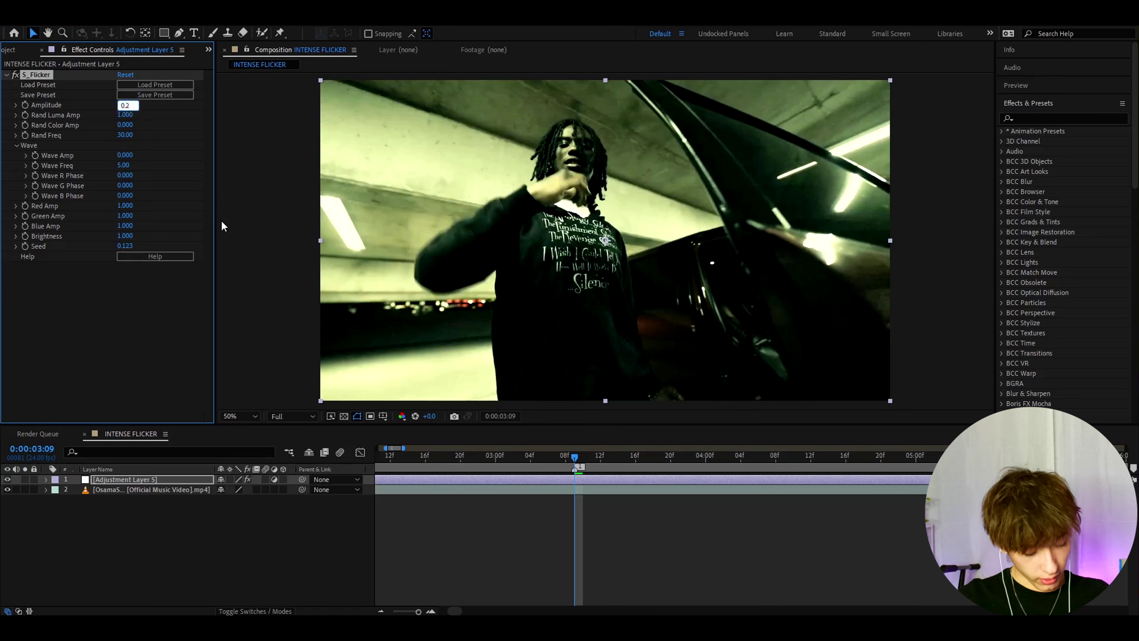
key(BackSpace)
key(BackSpace)
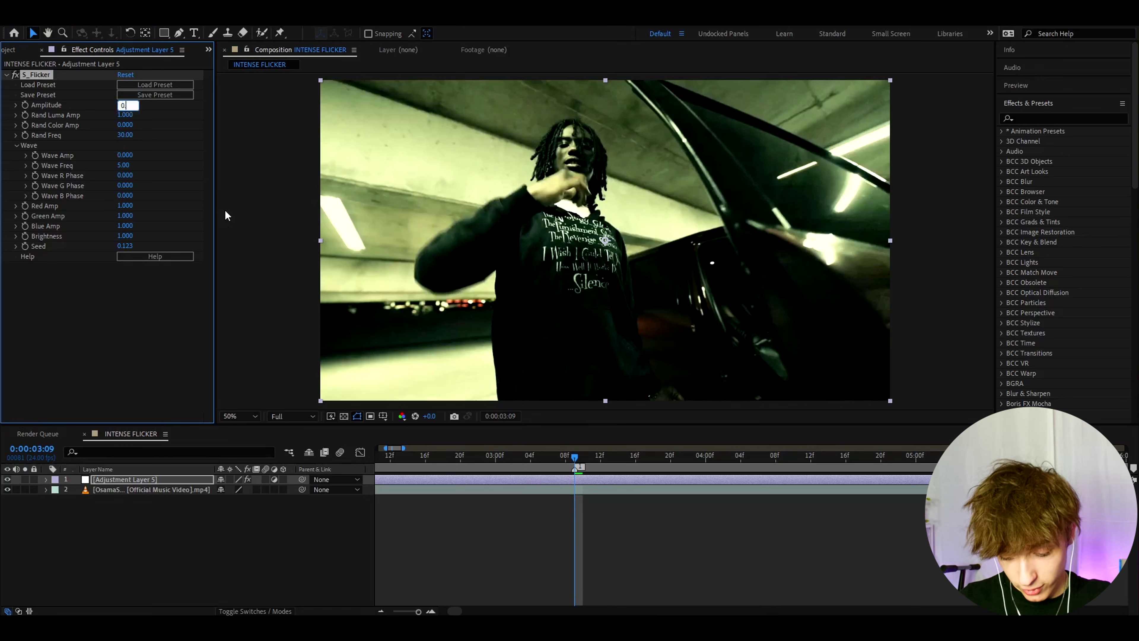
text(.6)
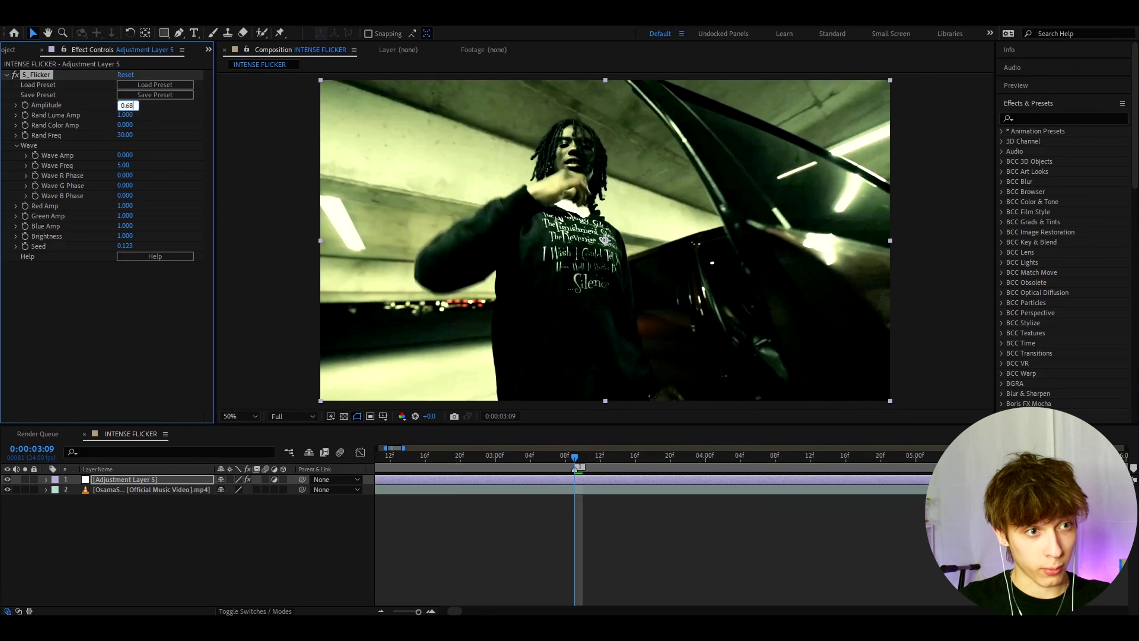
text(8)
key(Return)
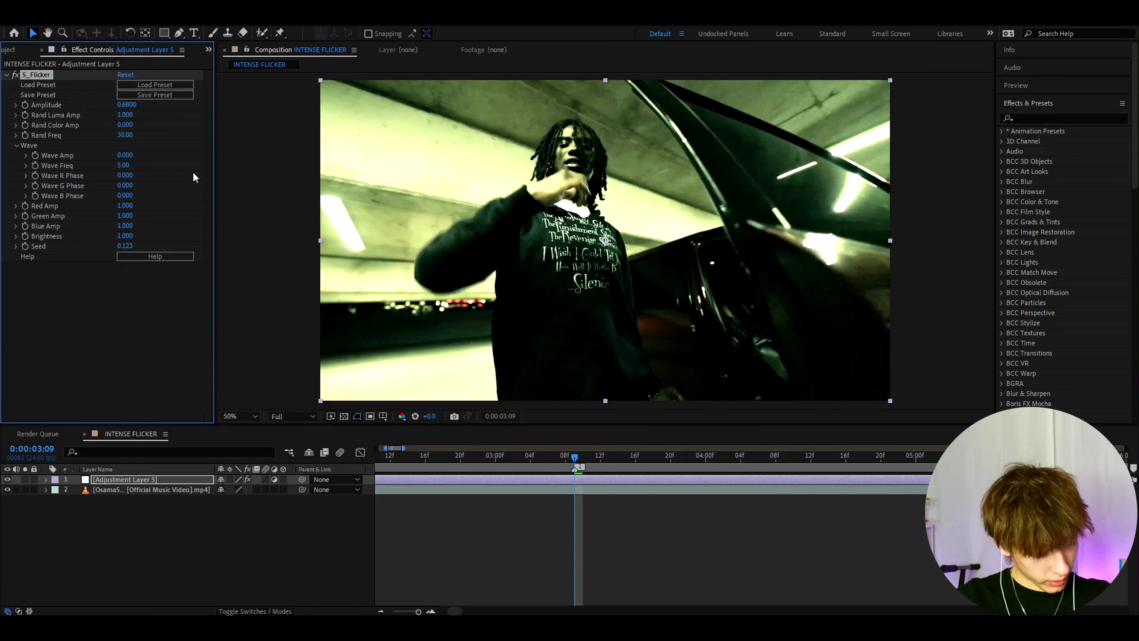
- Add a Noise effect with Amount of Noise set to 23%
key(ctrl+space)
text(noise)
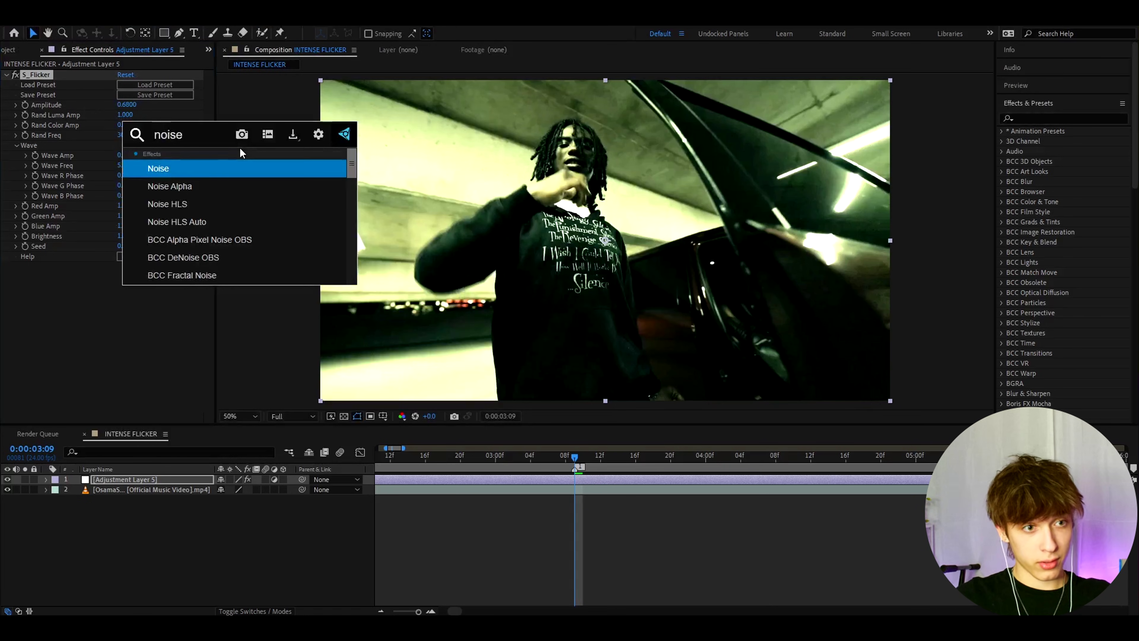
key(Return)
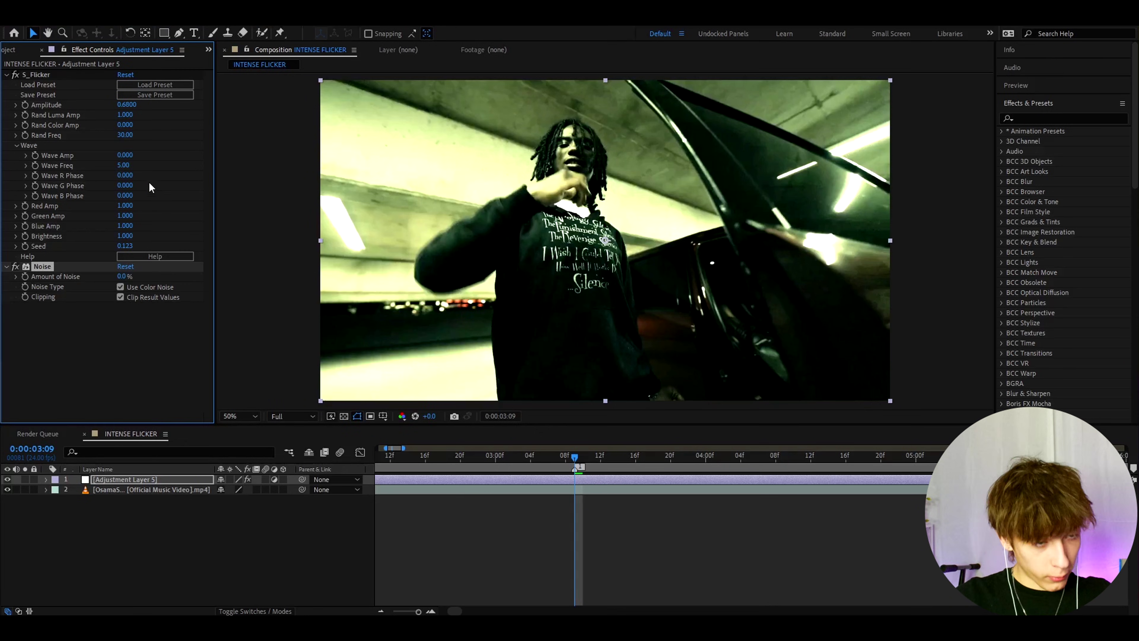
click(123, 276)
key(Return)
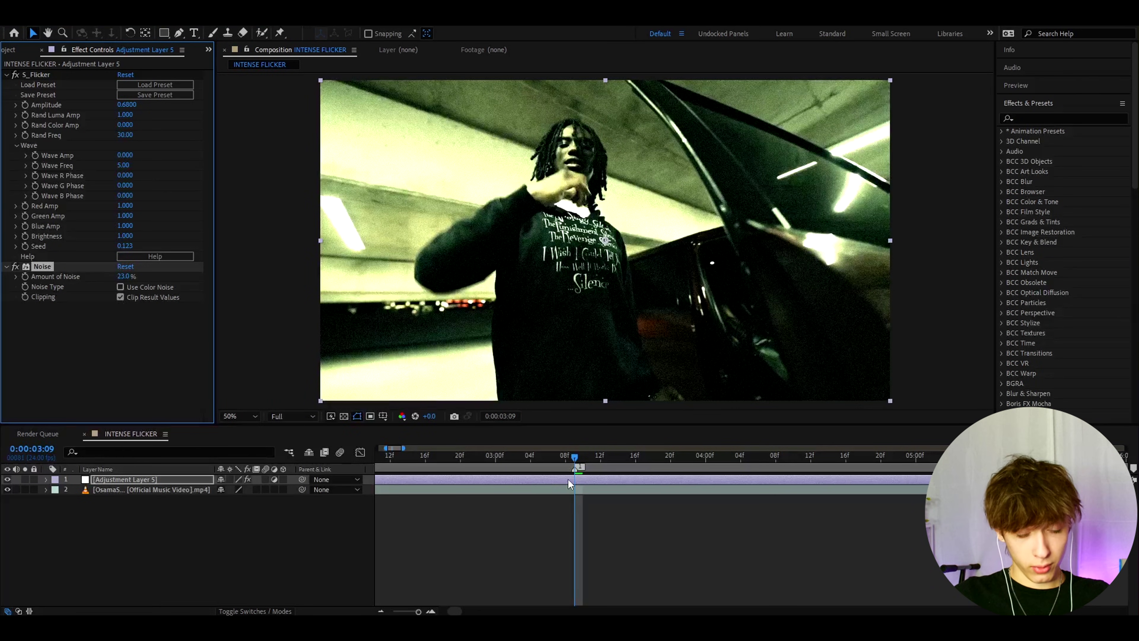
- Apply S_Hotspots to the adjustment layer with Threshold 0.34
key(ctrl+space)
text(s_hots)
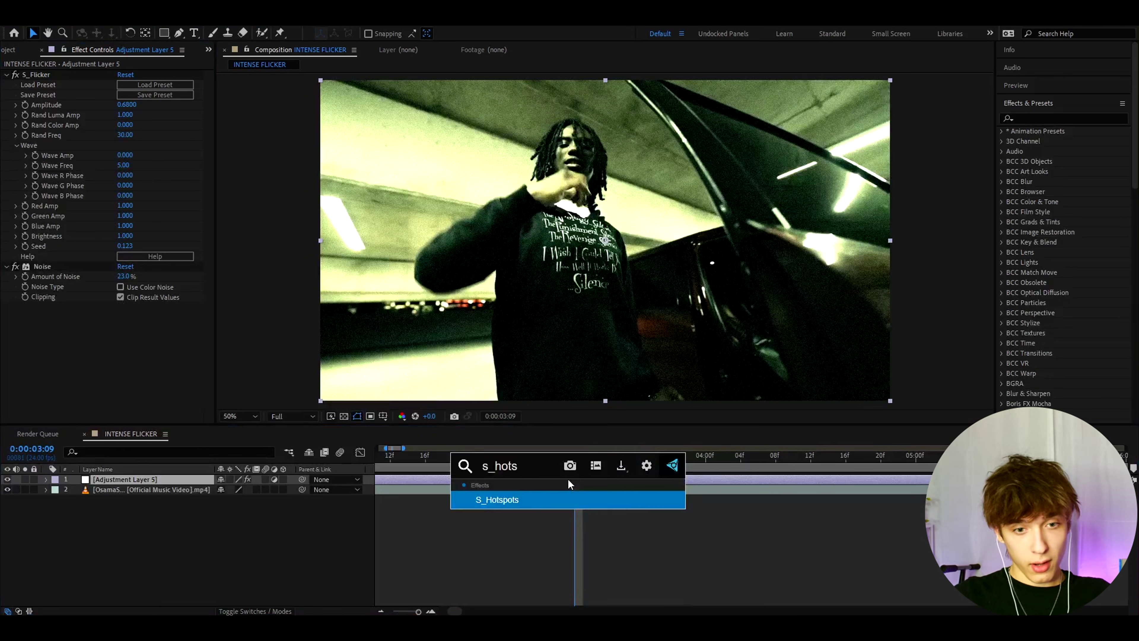
click(526, 499)
scroll(78, 228, up, 2)
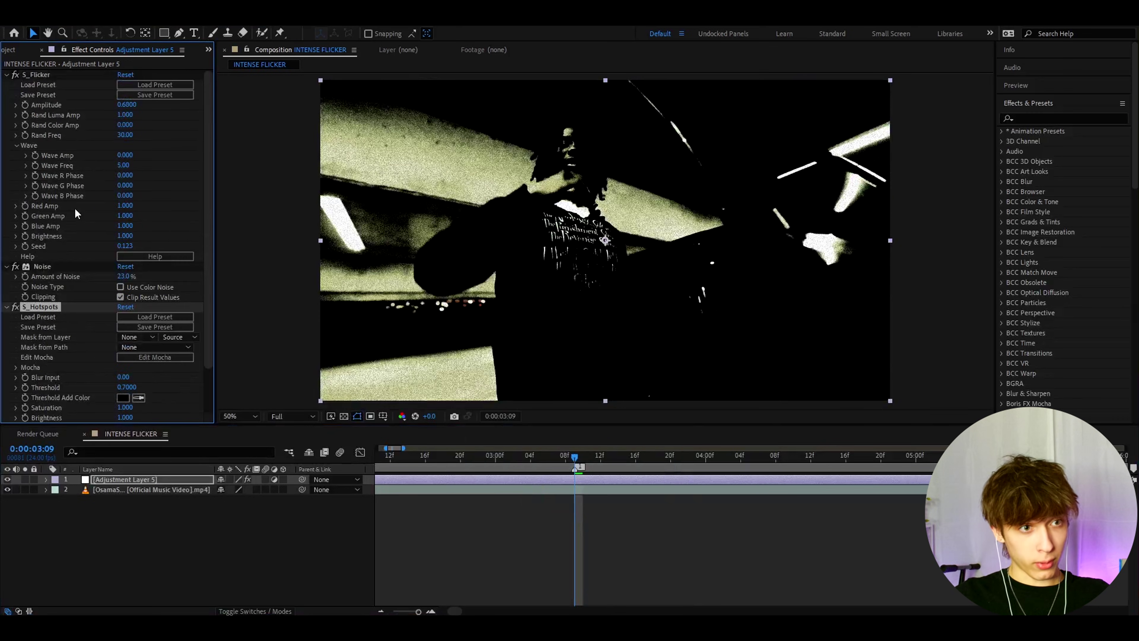
scroll(31, 194, down, 2)
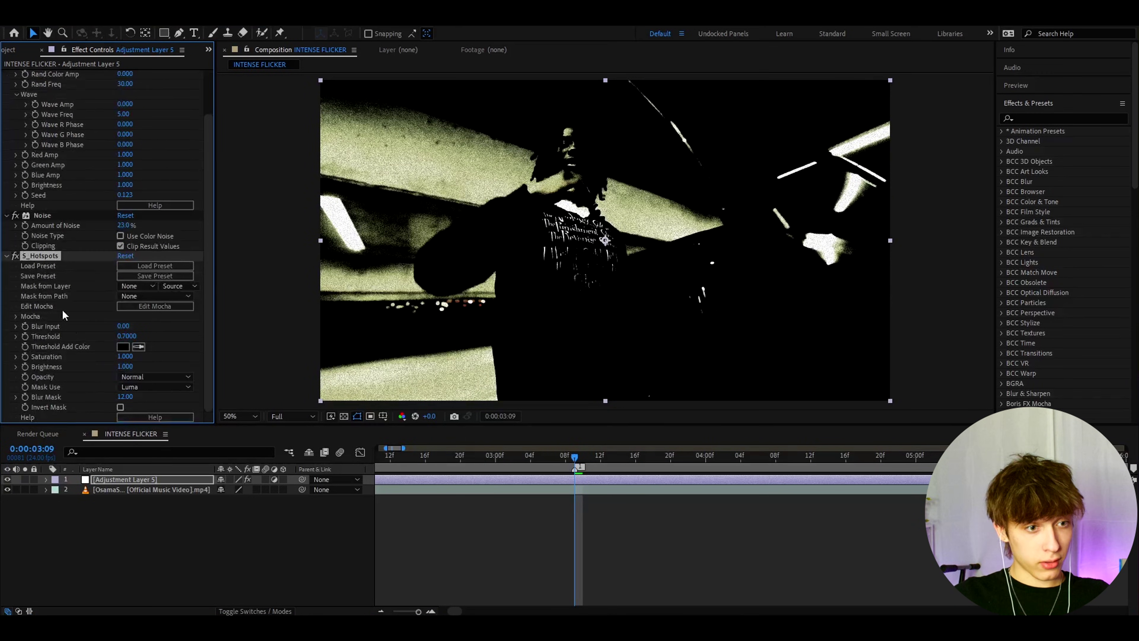
click(126, 336)
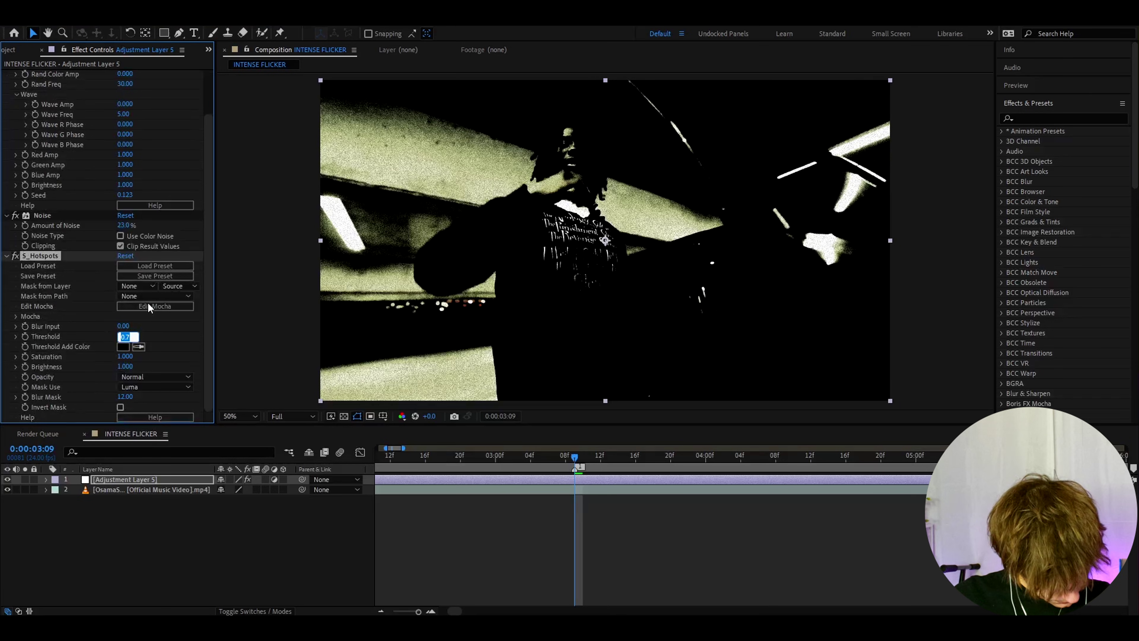
text(0)
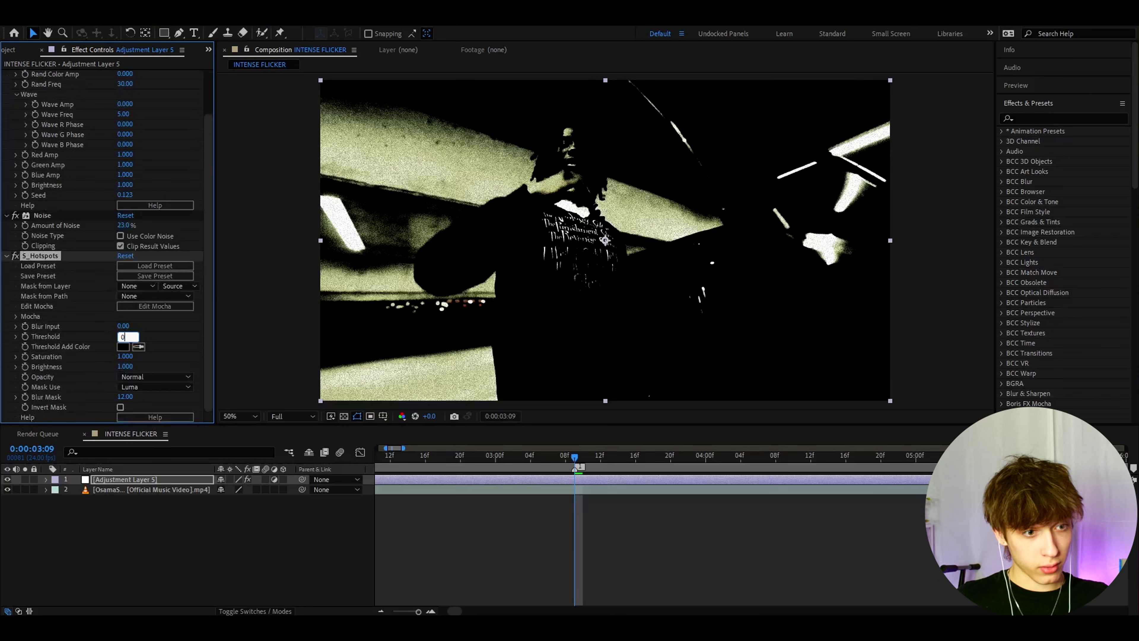
key(Return)
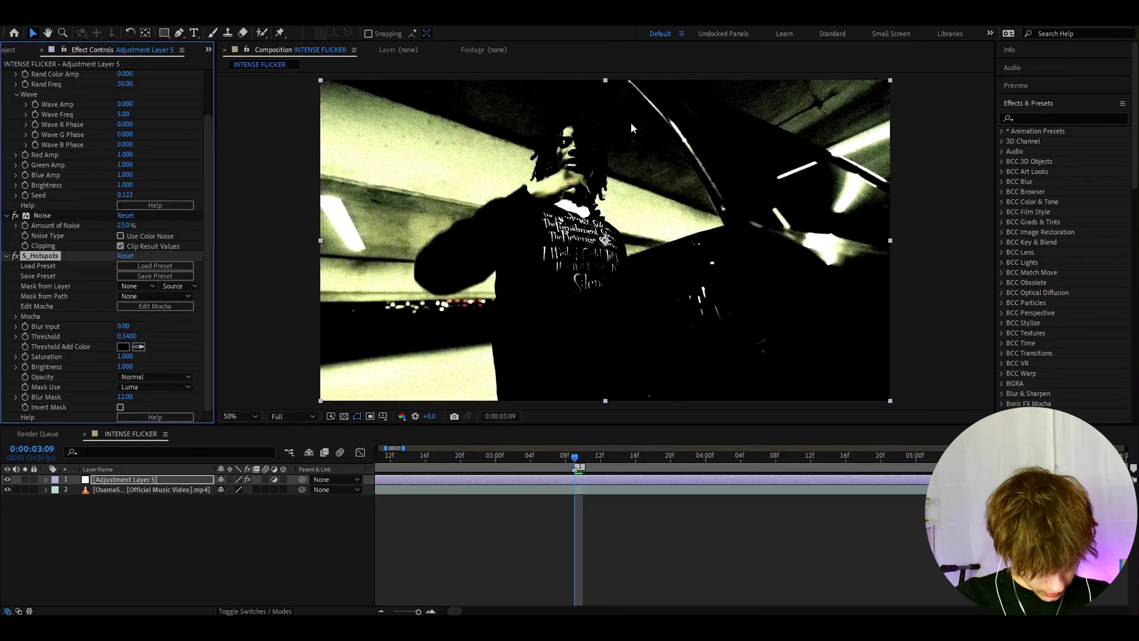
- Add CC Vignette with Amount 200 to darken the frame edges
key(ctrl+space)
text(cc vign)
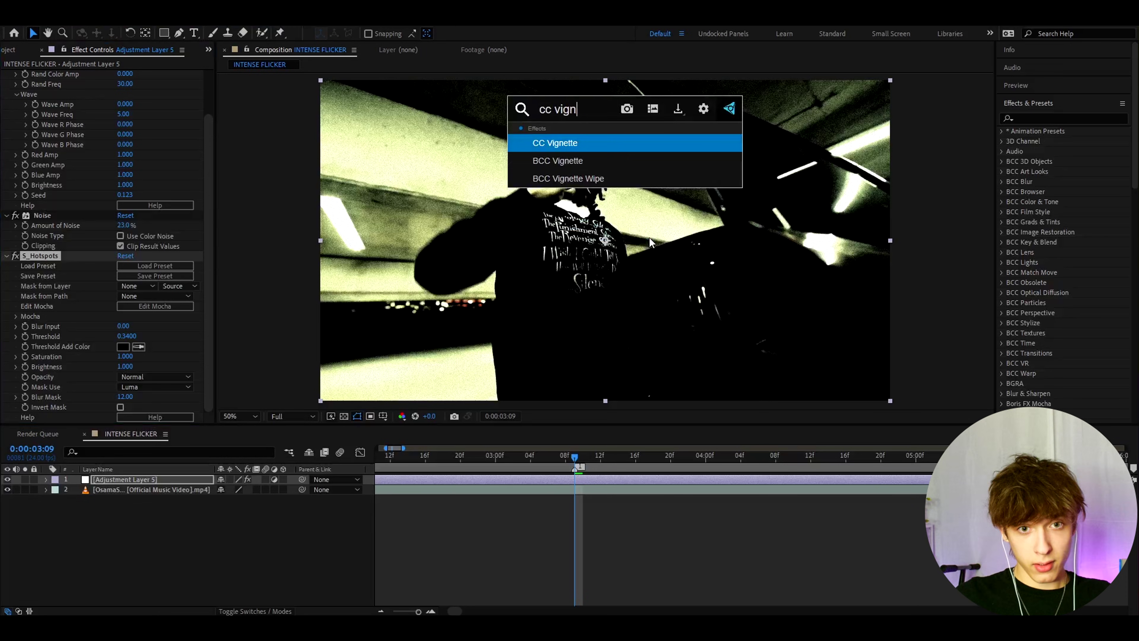
key(Return)
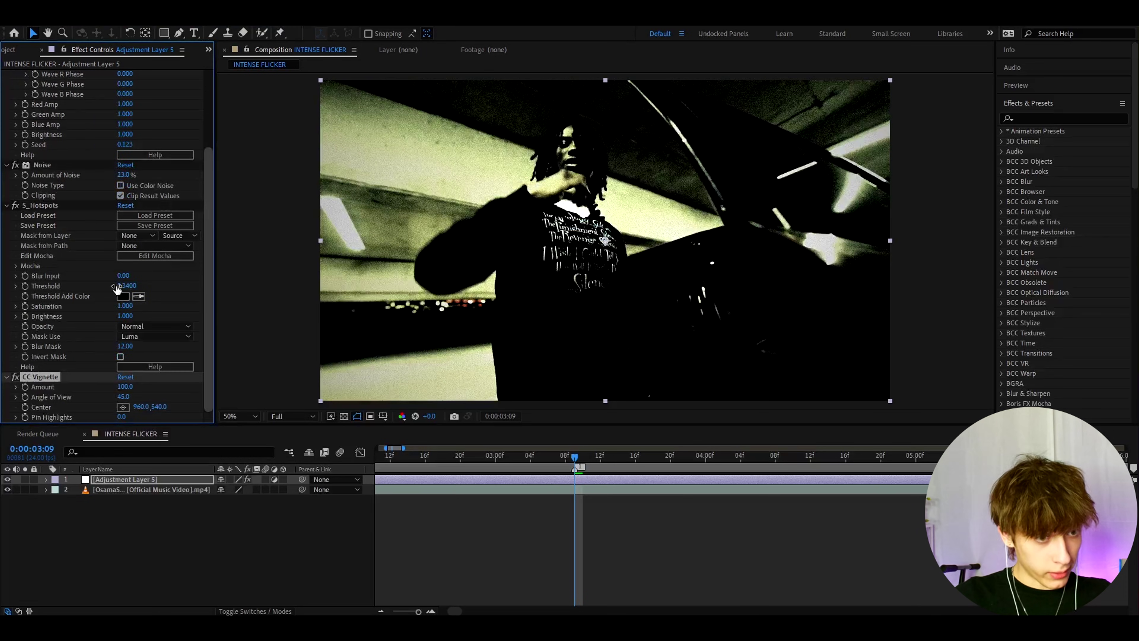
click(122, 386)
text(200)
key(Return)
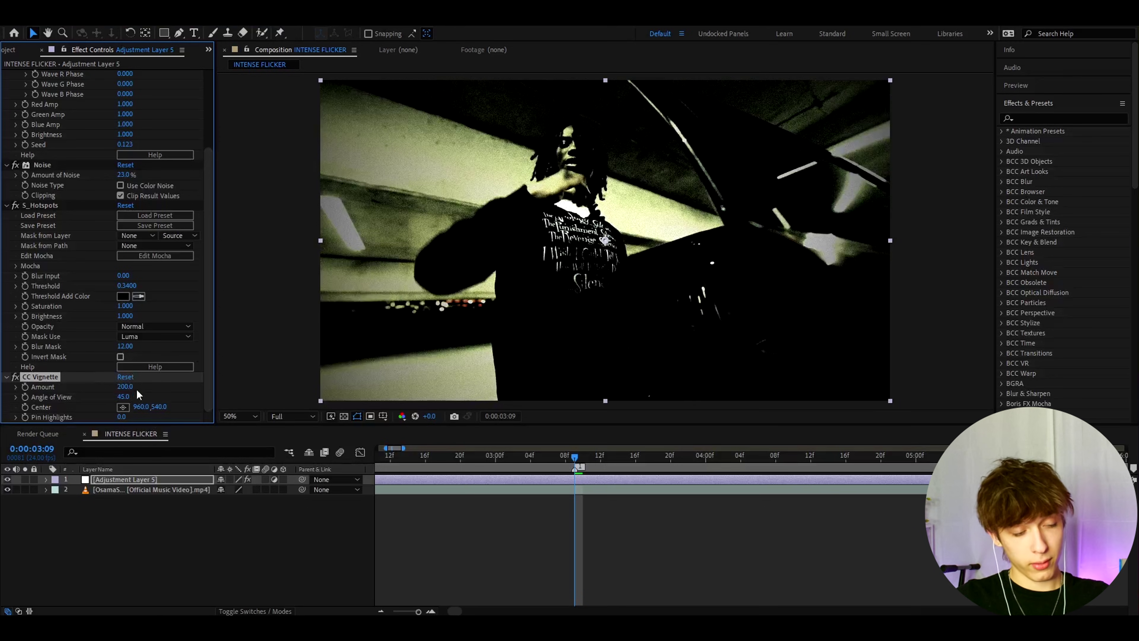
- Apply Deep Glow to the adjustment layer with Exposure 0.70
key(ctrl+space)
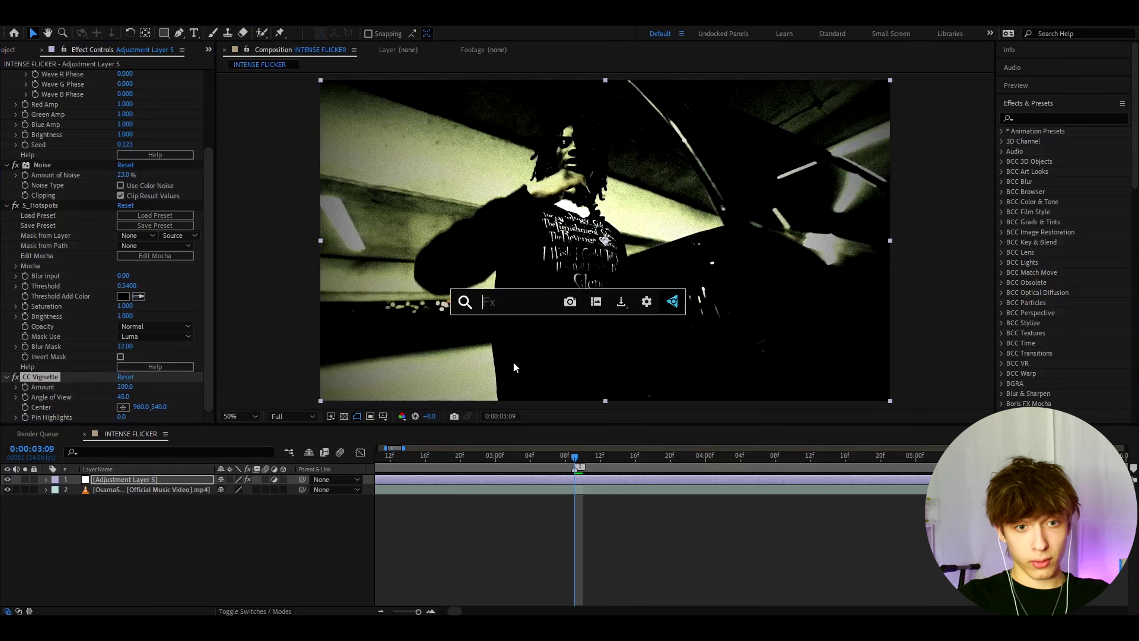
text(deep)
click(500, 334)
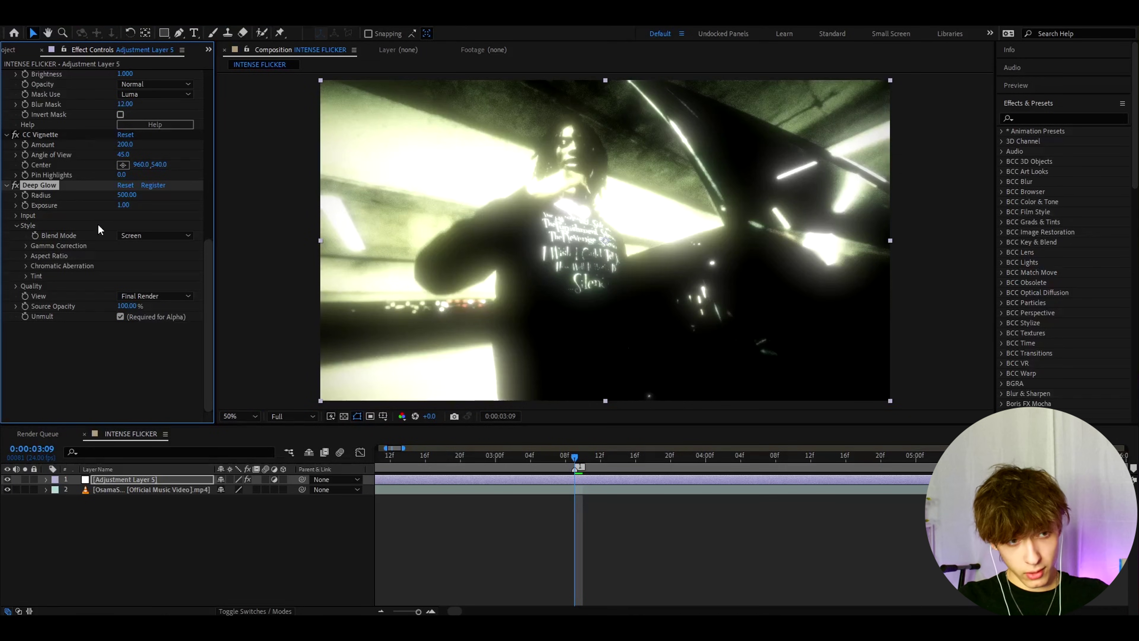
click(123, 206)
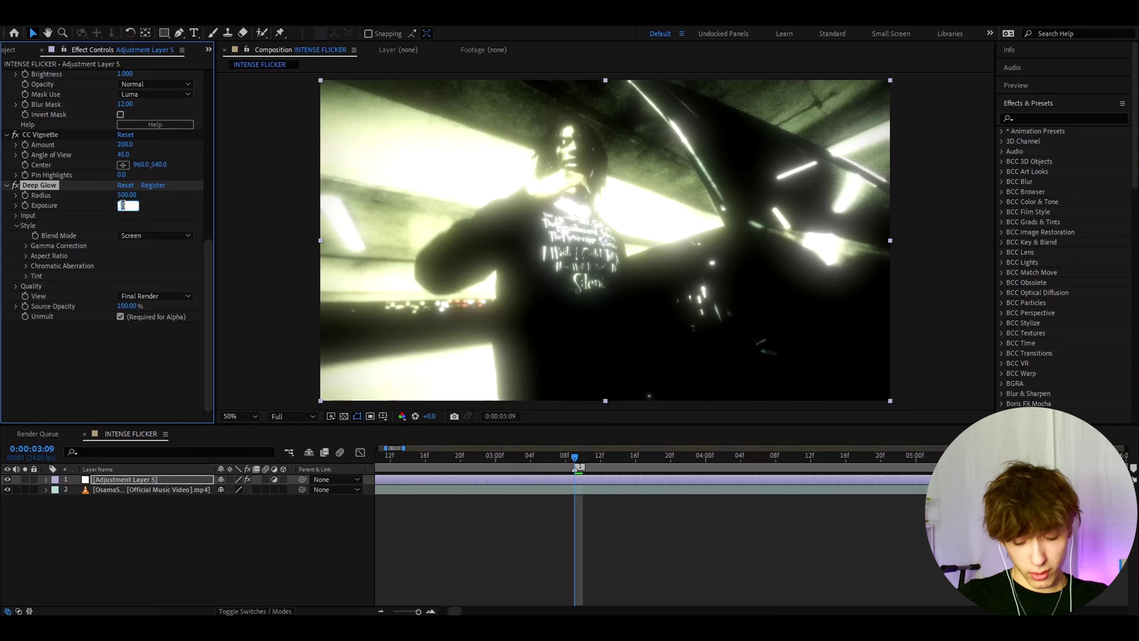
key(Return)
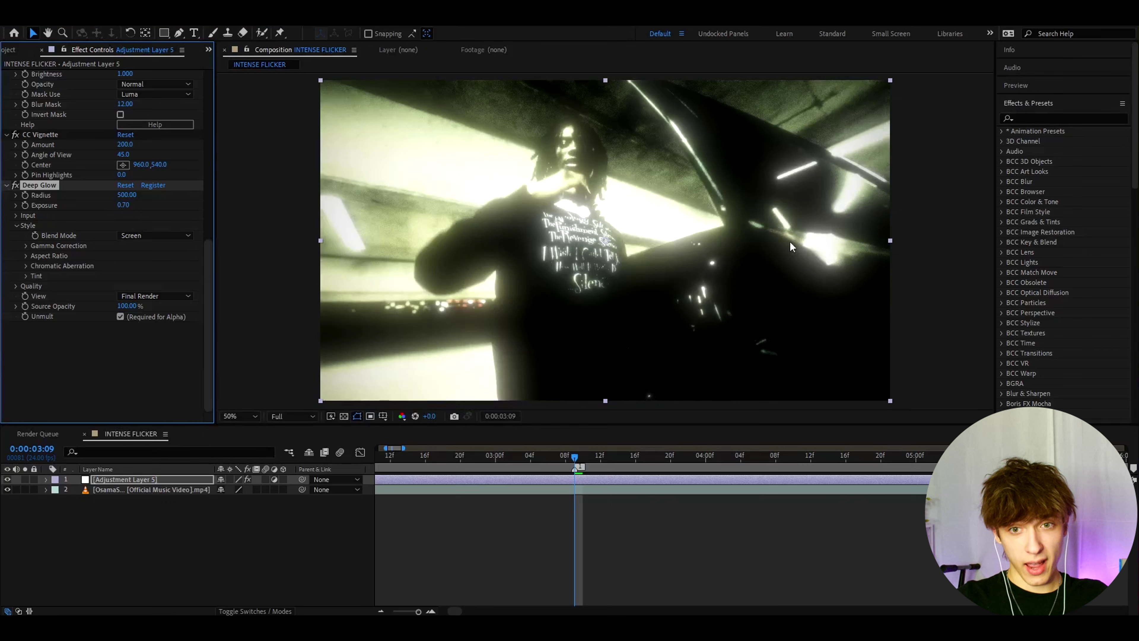
- Preview the stacked look, select all effects, and start saving them as an animation preset
click(583, 478)
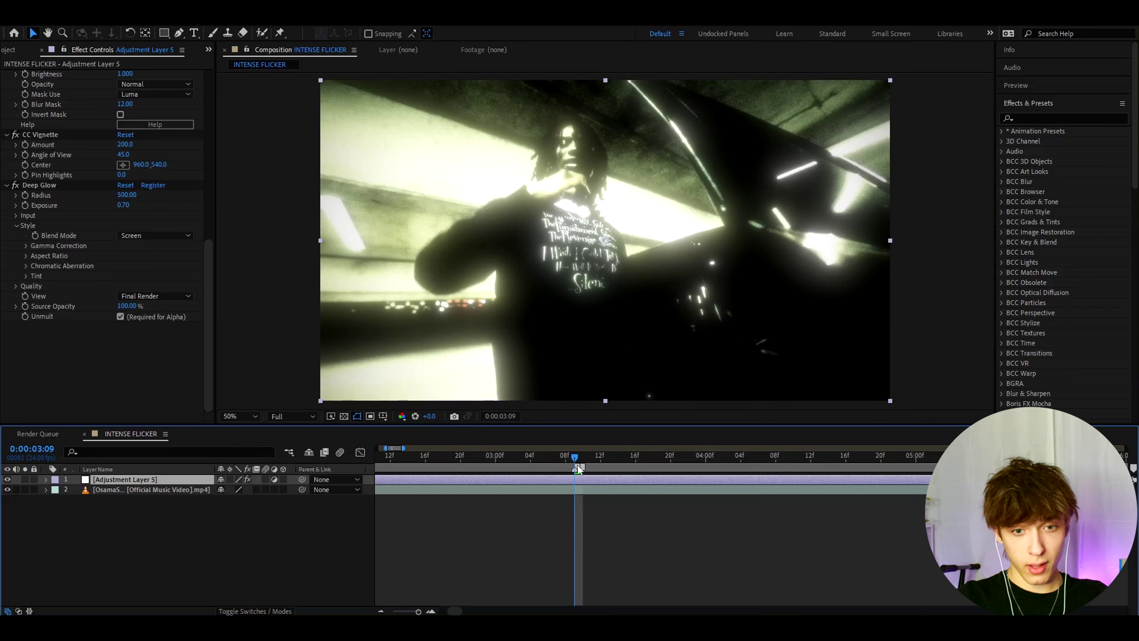
mouse_move(578, 465)
mouse_down()
mouse_move(628, 459)
mouse_move(574, 458)
mouse_up()
scroll(35, 233, up, 15)
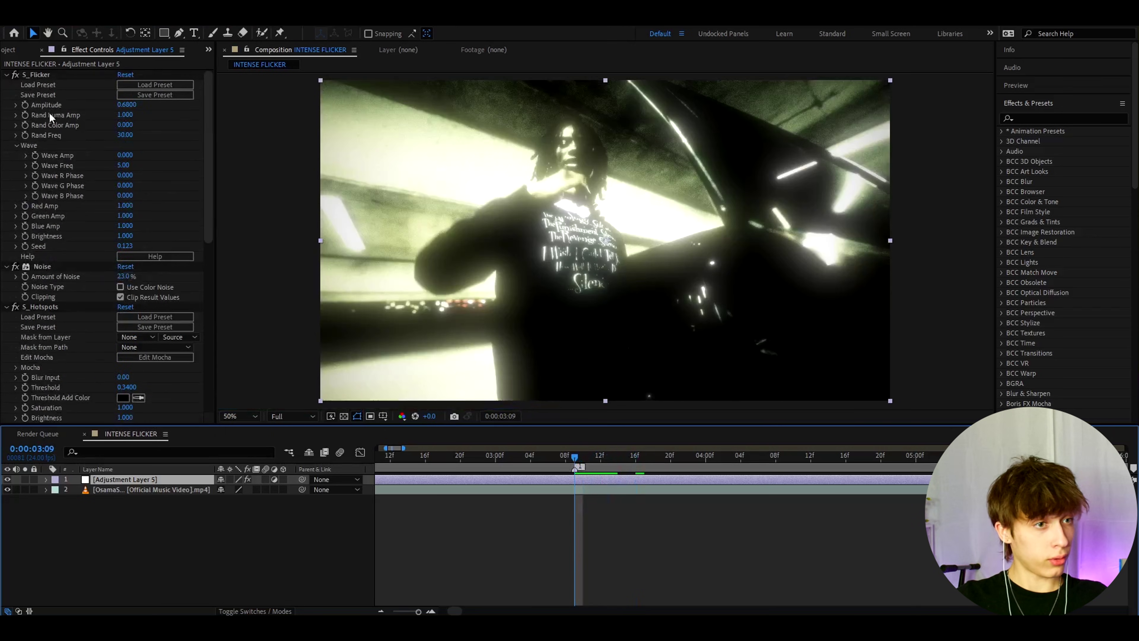
click(41, 76)
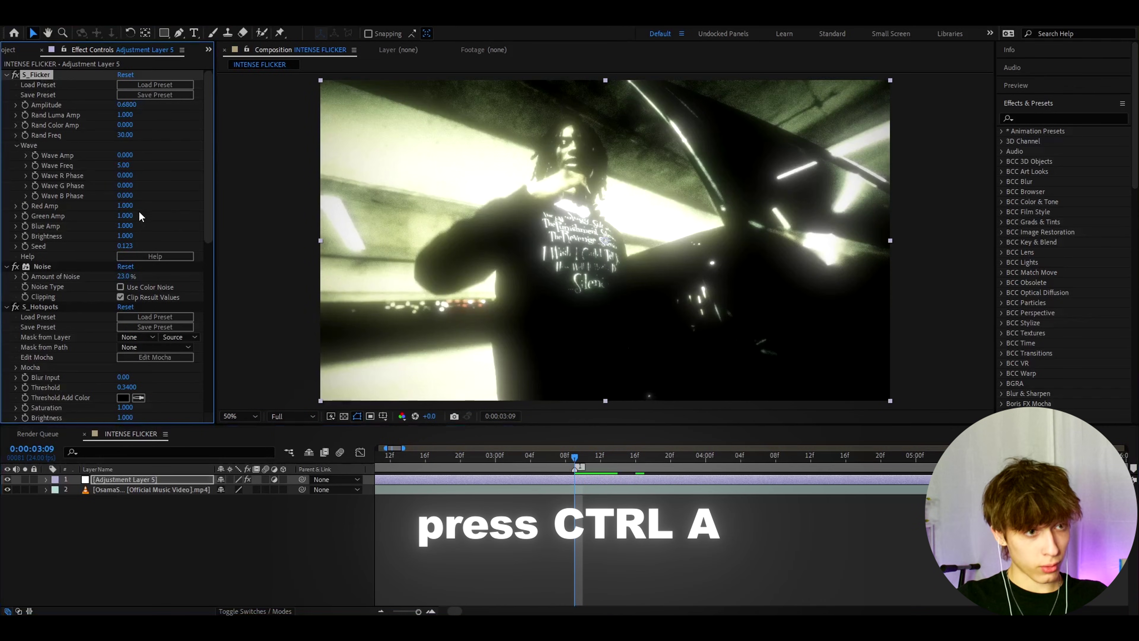
key(ctrl+a)
click(155, 17)
click(188, 33)
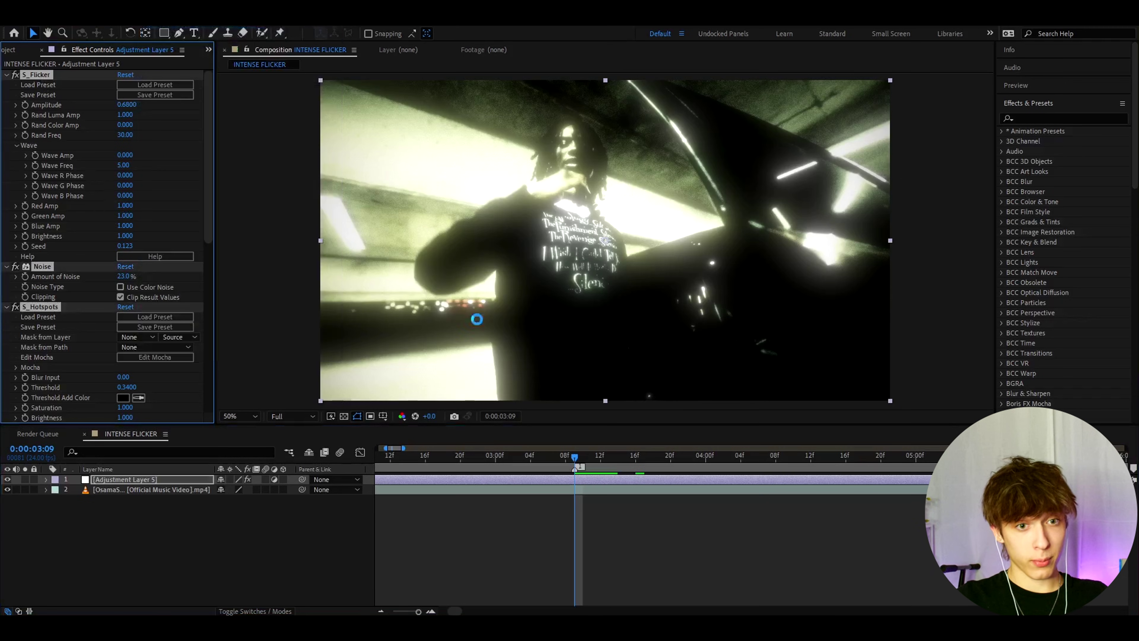
- Save the effect stack as the 'Intense Flicker' preset in User Presets
text(Inte)
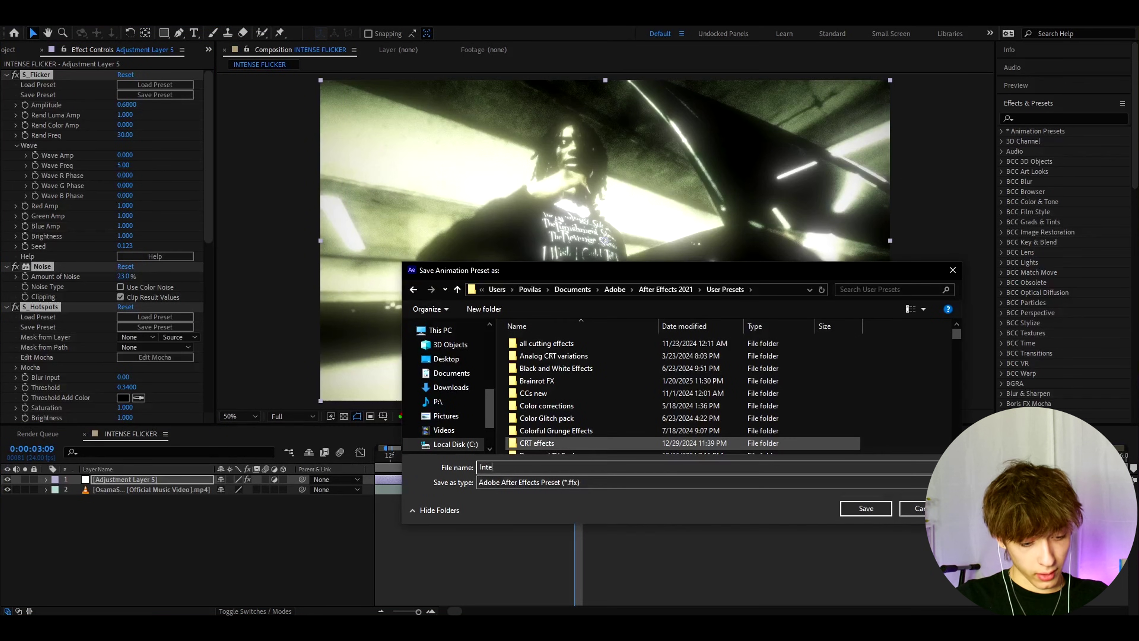
text(sne Flicker)
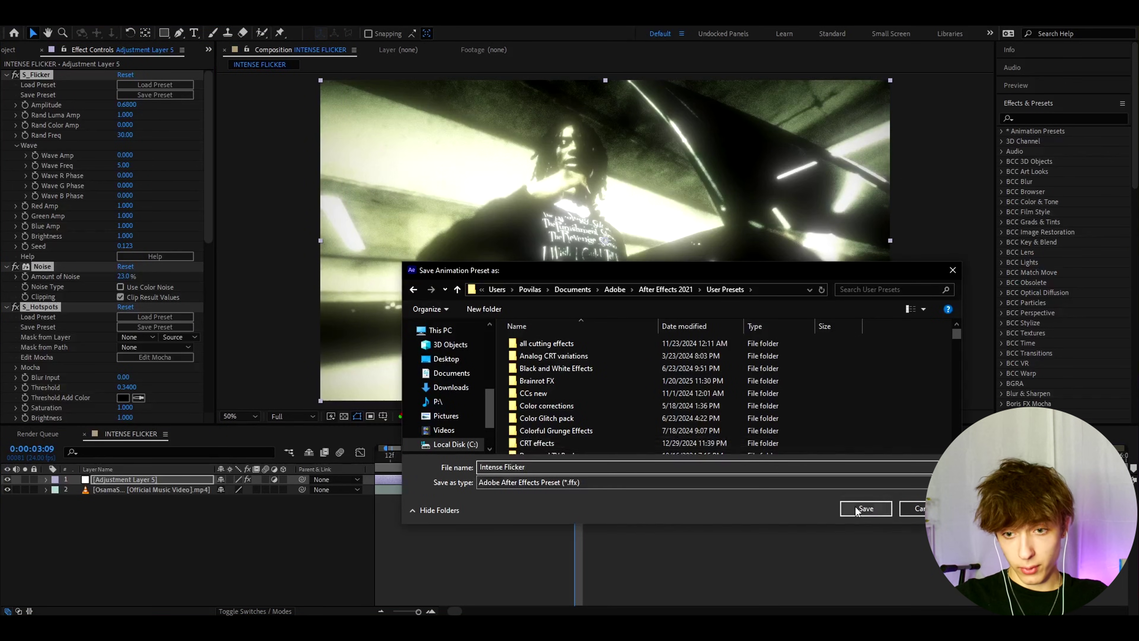
click(865, 509)
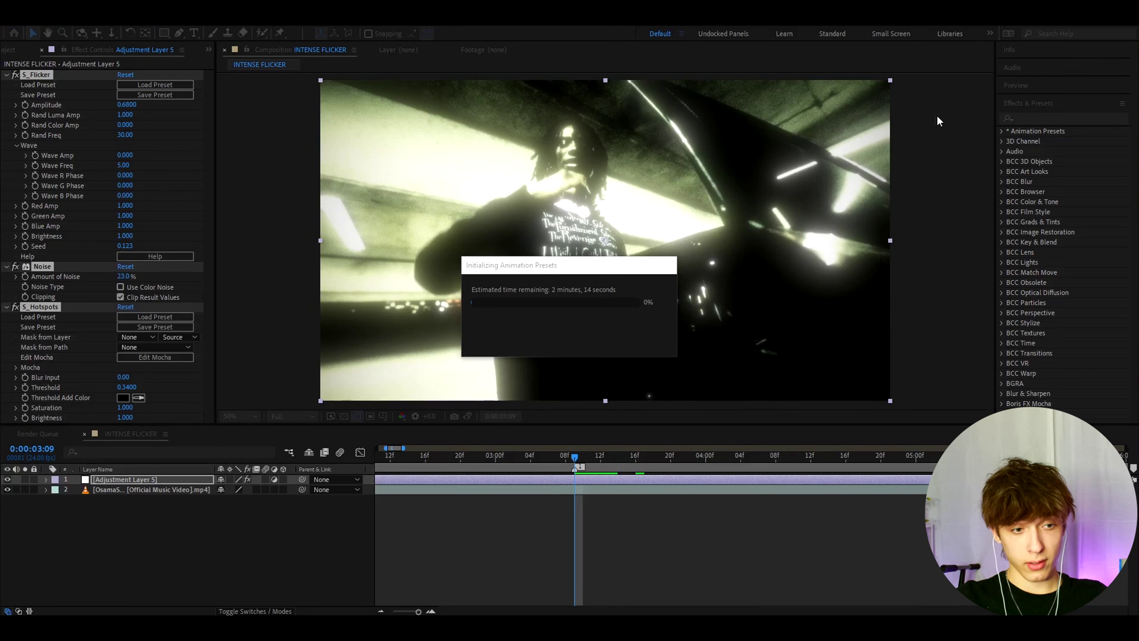
drag(618, 466, 592, 468)
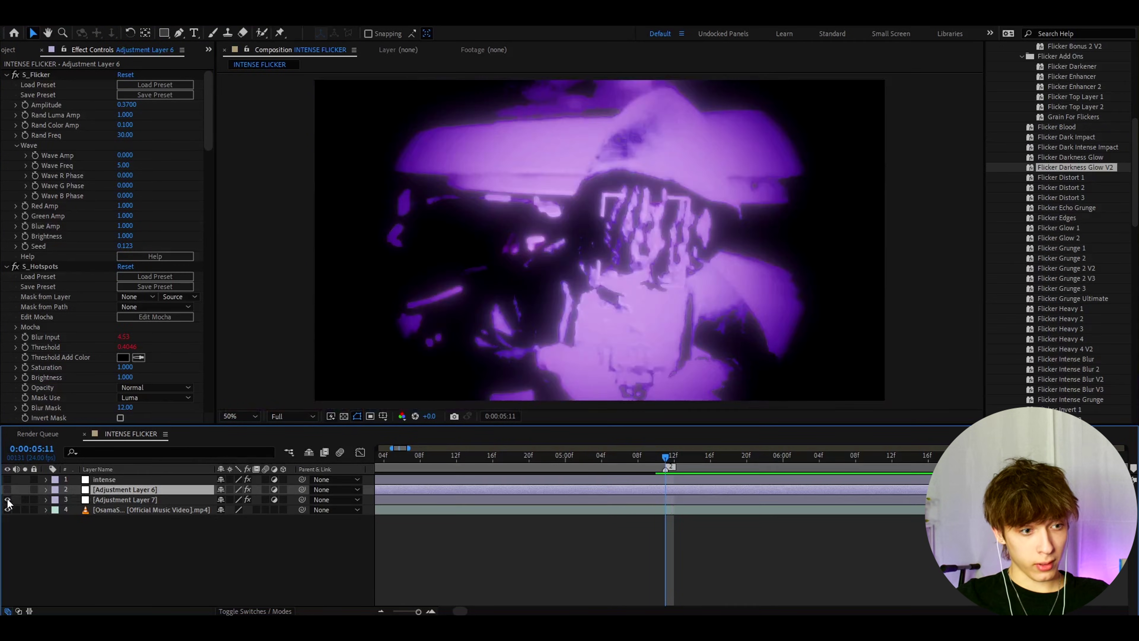
click(8, 500)
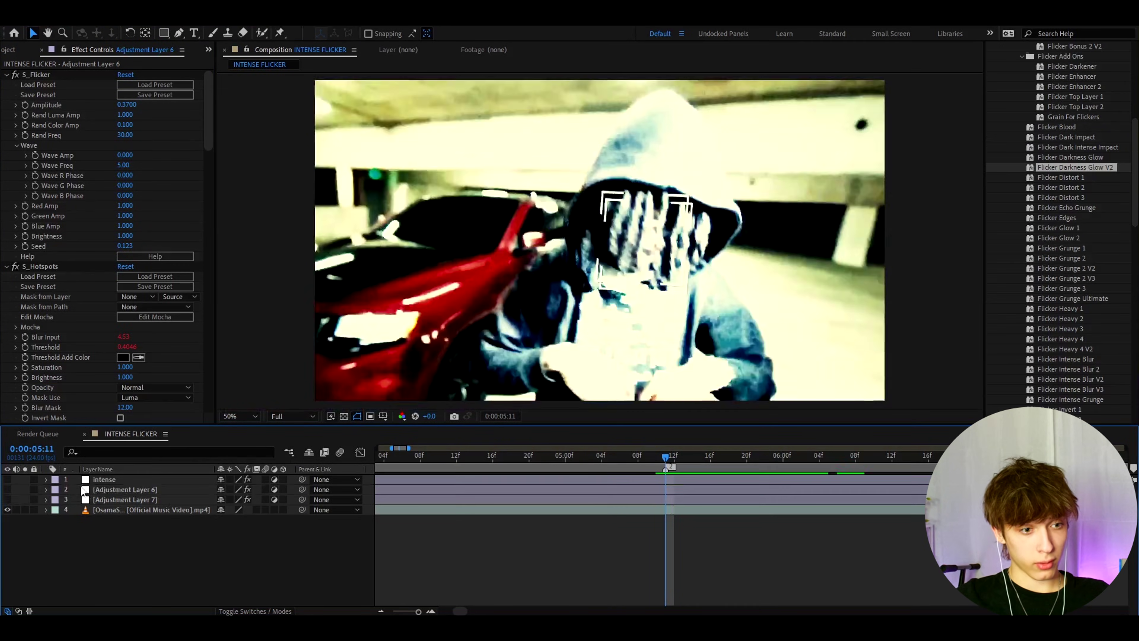
click(105, 478)
drag(572, 455, 462, 468)
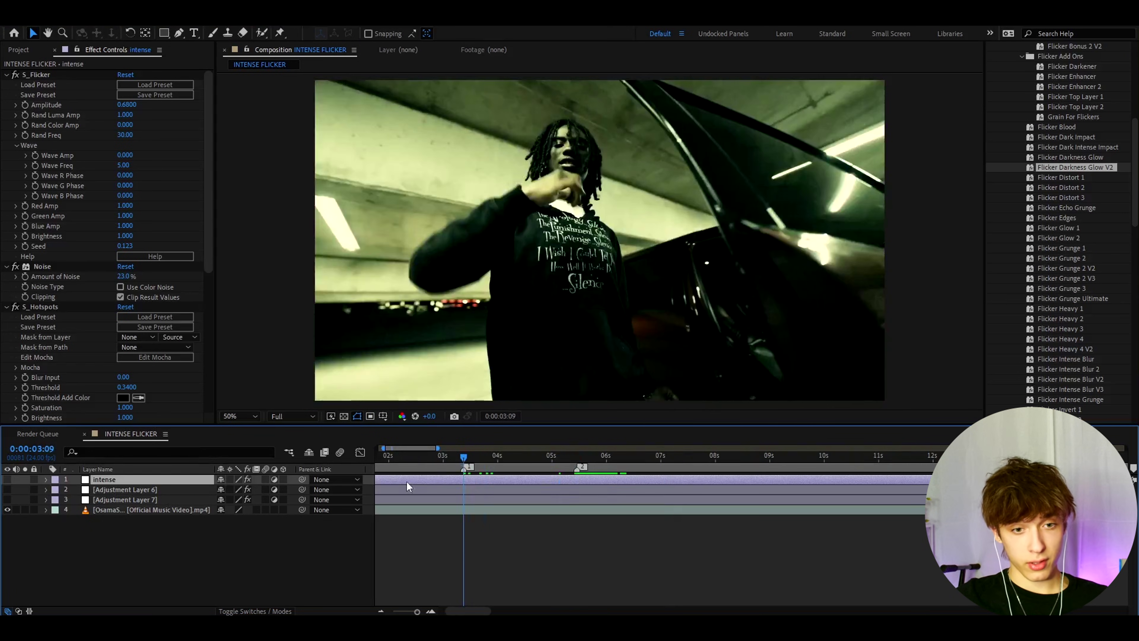
click(7, 479)
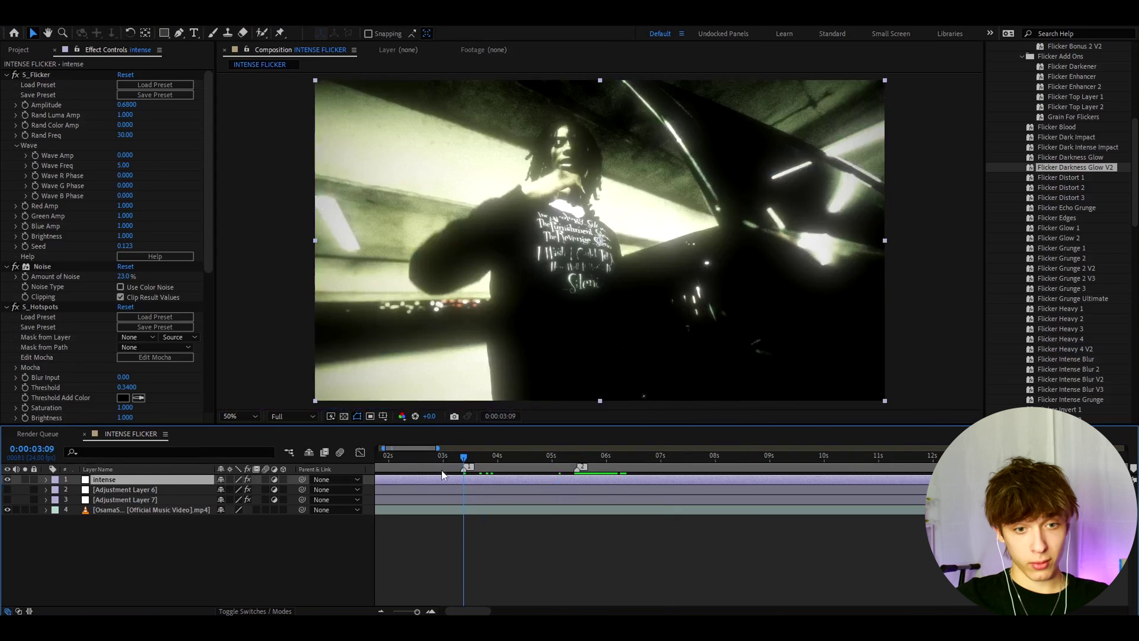
key(ctrl+d)
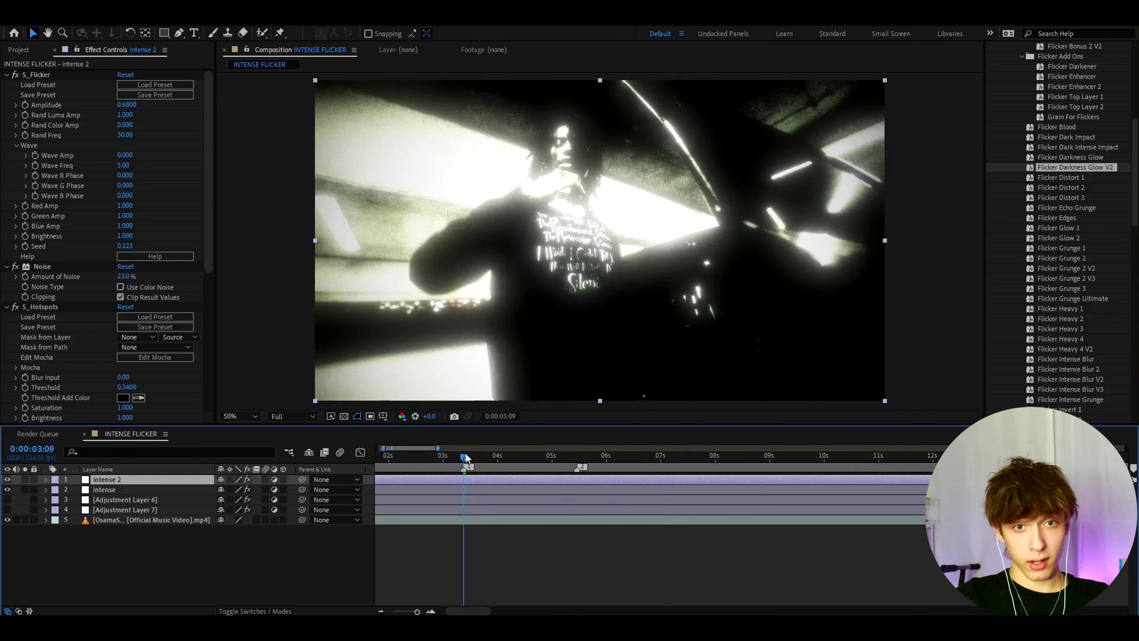
drag(465, 457, 496, 456)
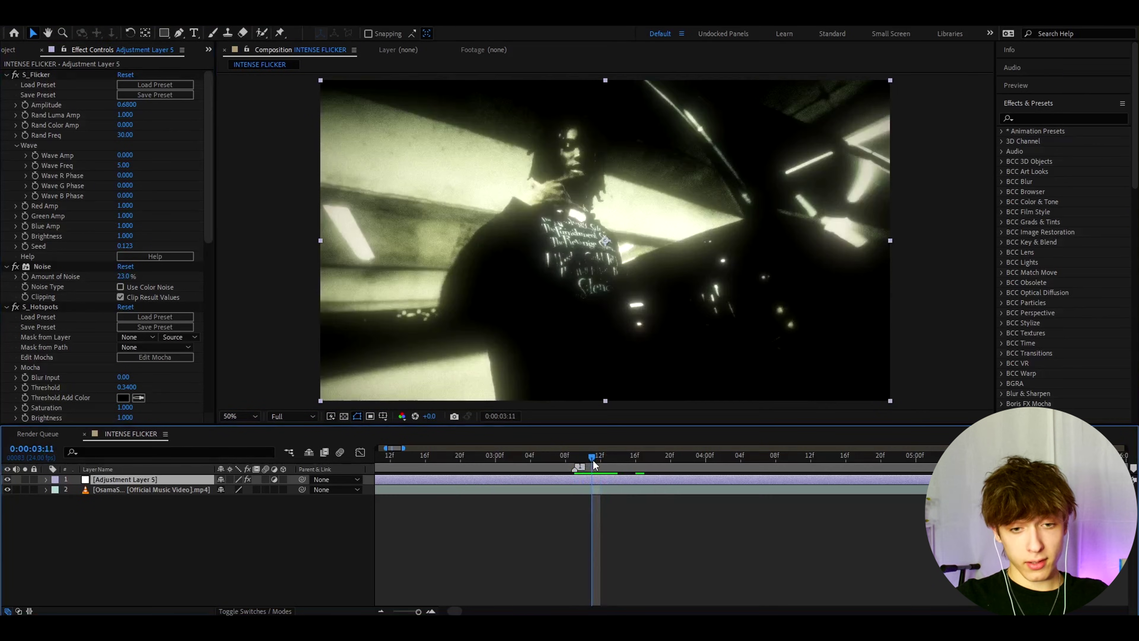
mouse_move(593, 460)
mouse_down()
mouse_move(575, 457)
mouse_move(589, 457)
mouse_up()
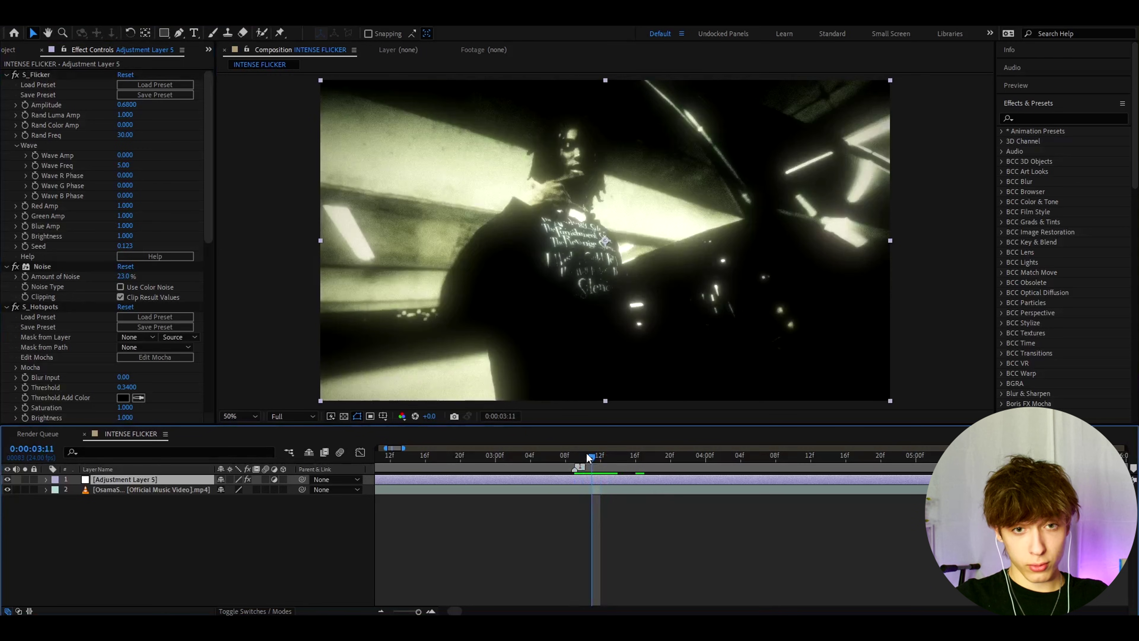
- Select the S_Flicker effect, then return focus to the layer stack
click(35, 74)
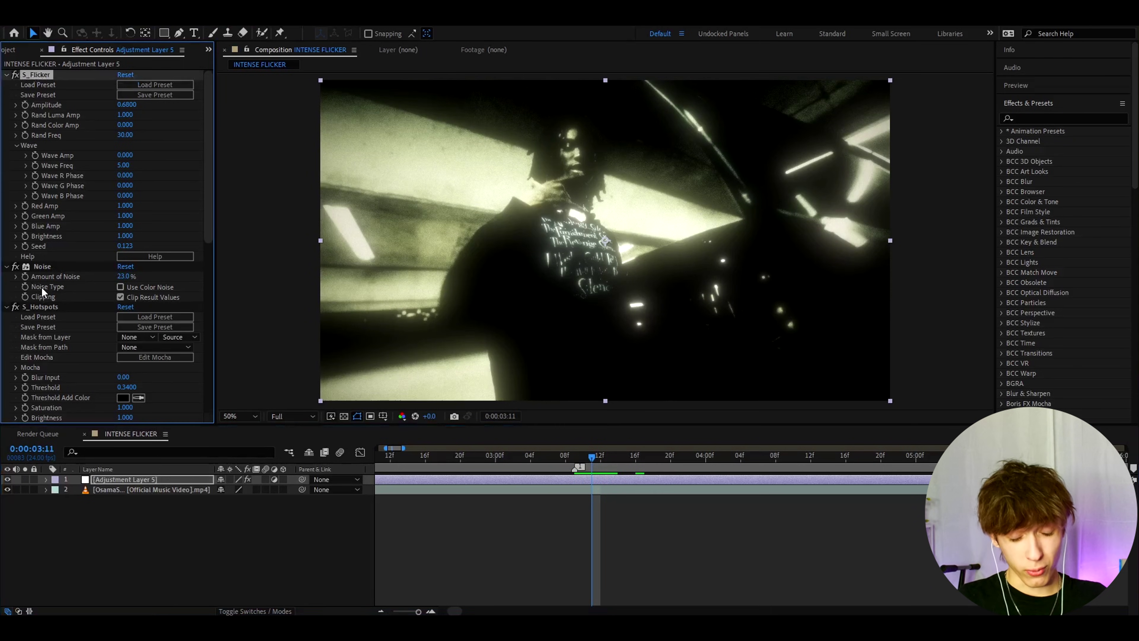
click(27, 484)
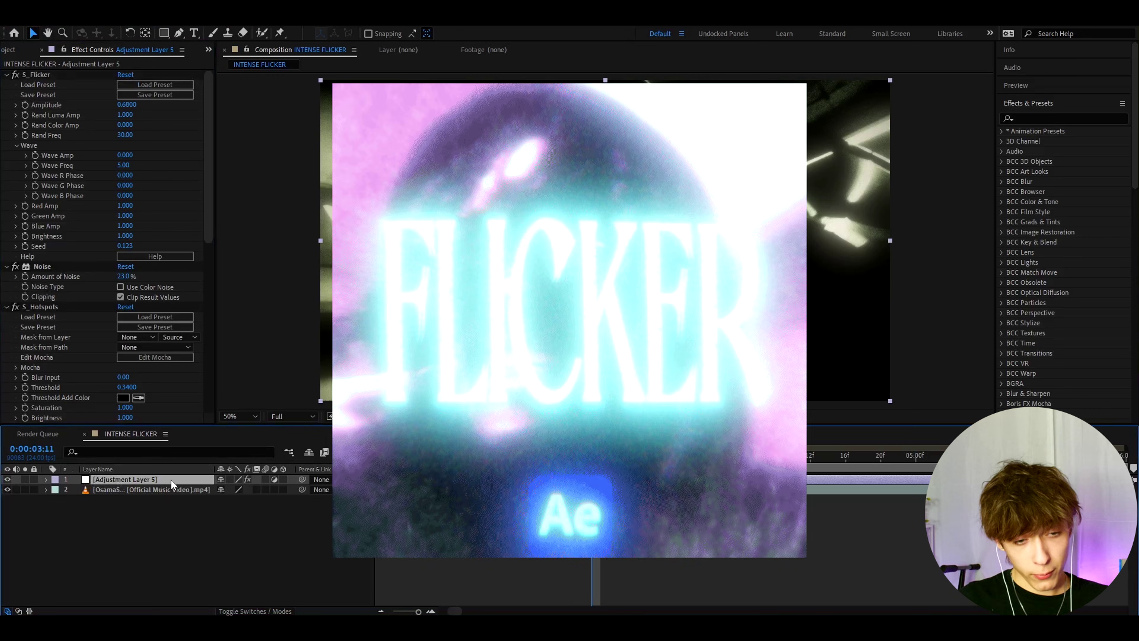
- Add Adjustment Layer 6 beneath Adjustment Layer 5 and apply the Flicker Heavy 4 V2 preset to it
key(ctrl+alt+y)
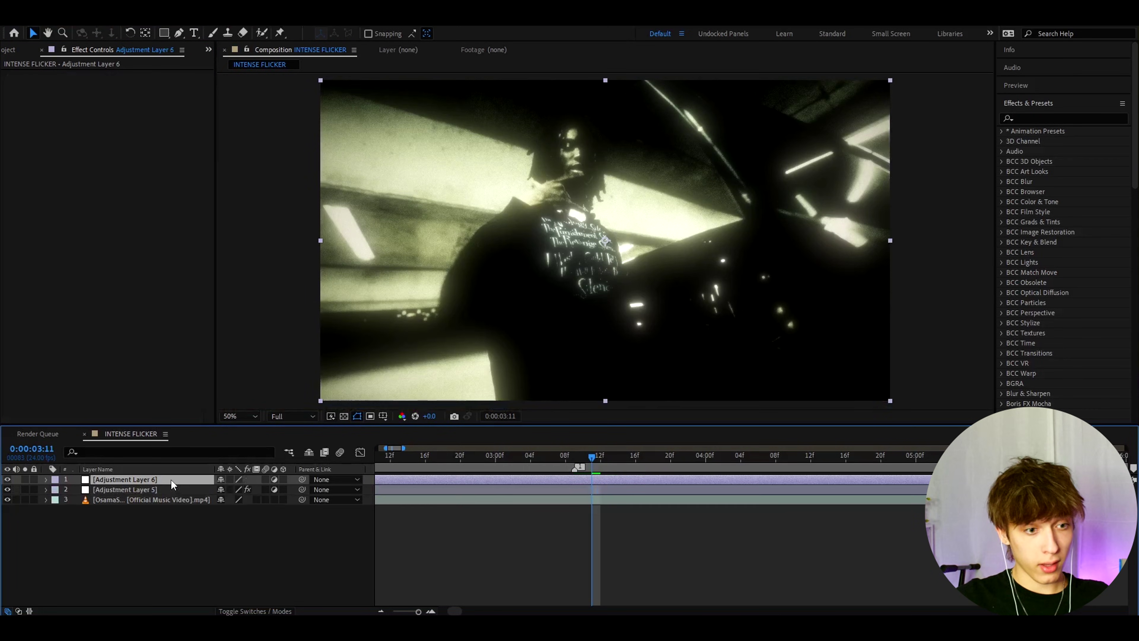
drag(171, 479, 145, 492)
click(135, 480)
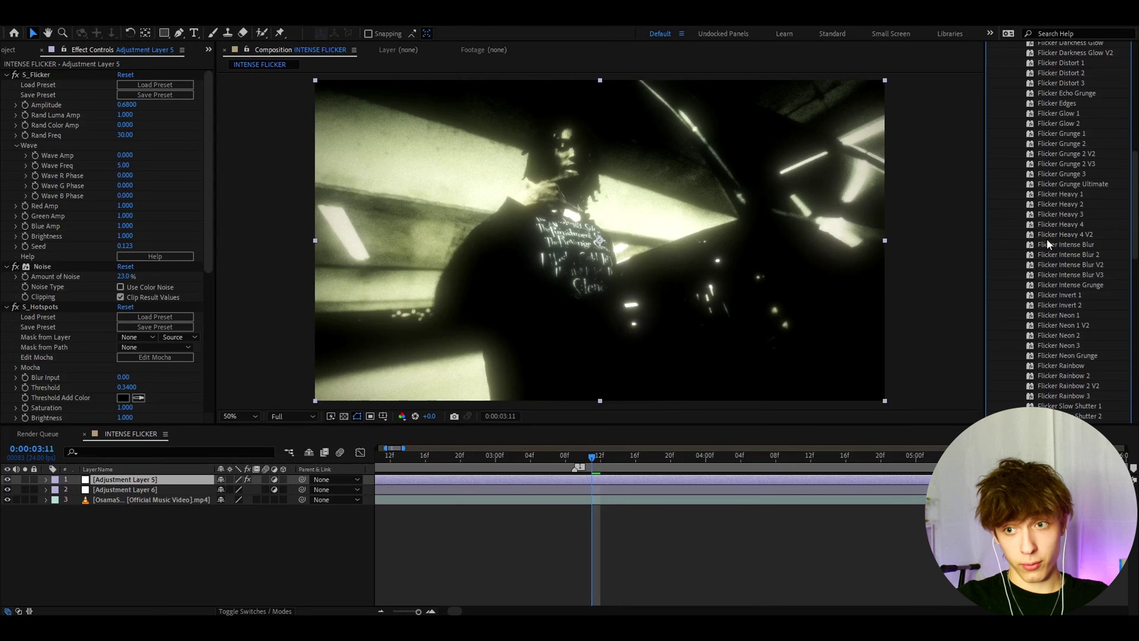
drag(1068, 238, 600, 456)
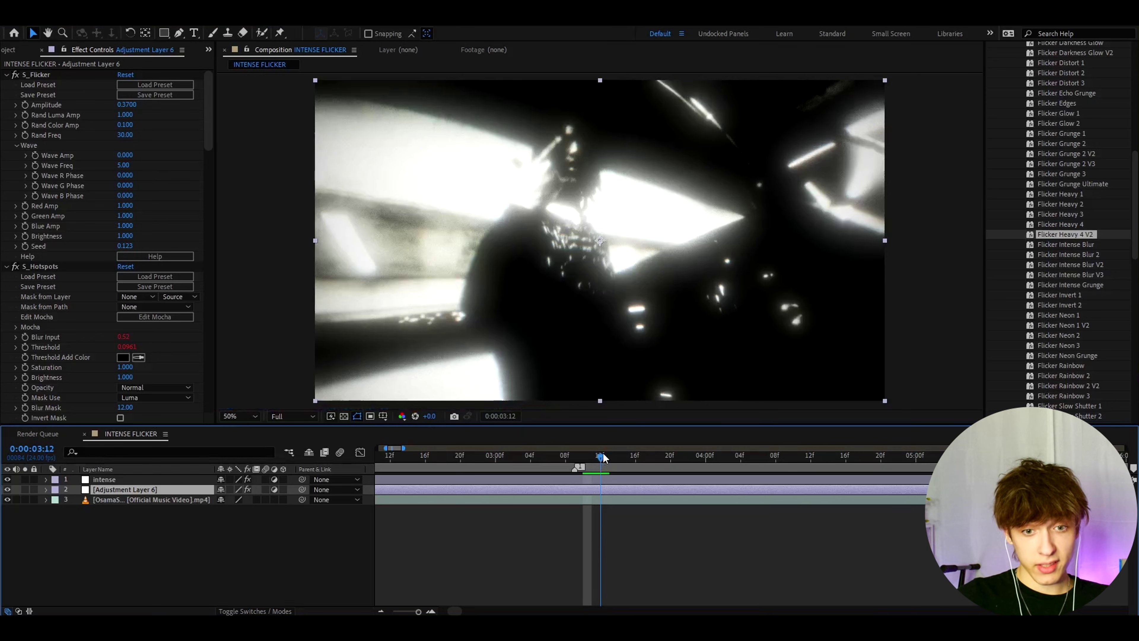
drag(603, 456, 575, 456)
- Preview the stacked flicker and settle on frame 04:10
key(space)
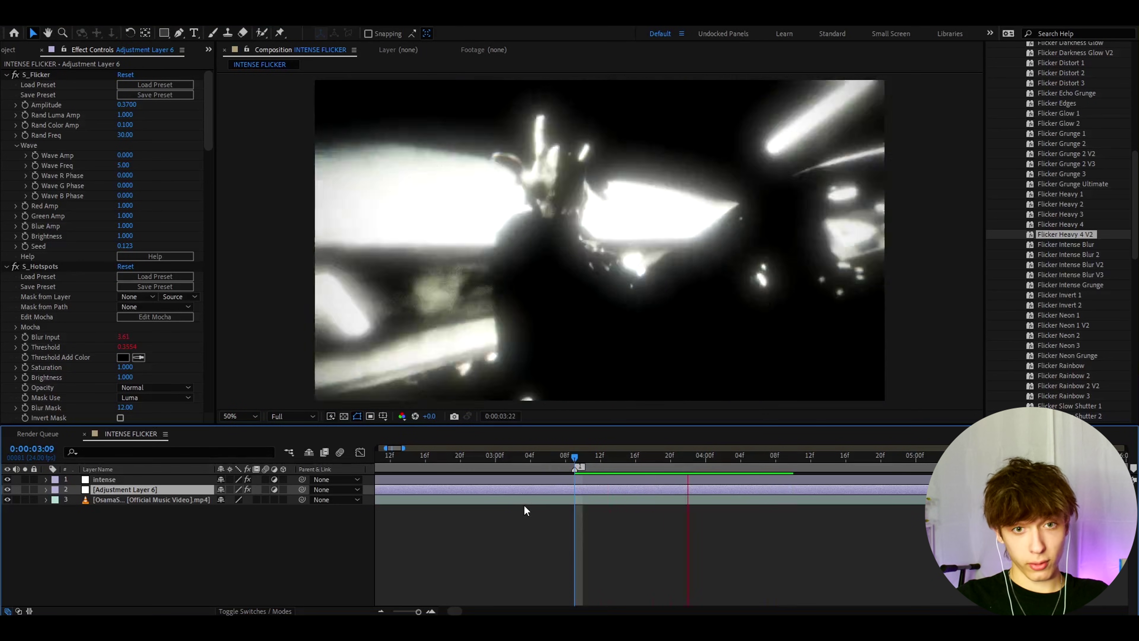
click(802, 454)
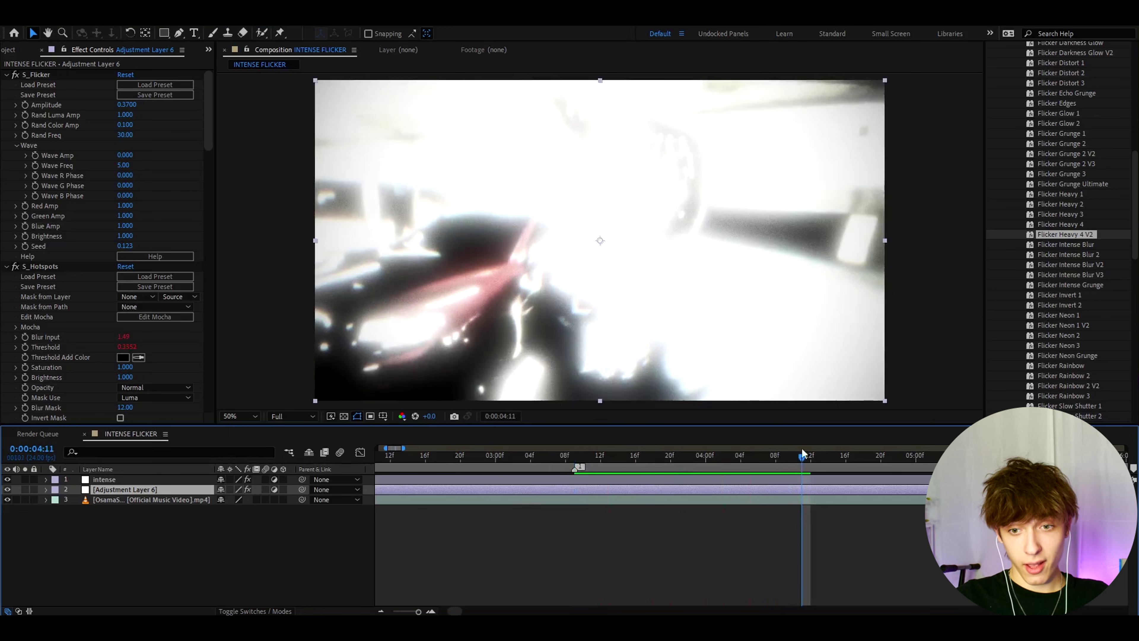
mouse_move(807, 465)
mouse_down()
mouse_move(775, 462)
mouse_move(793, 469)
mouse_up()
- Lower the Deep Glow Exposure on the intense layer
key(ctrl+Up)
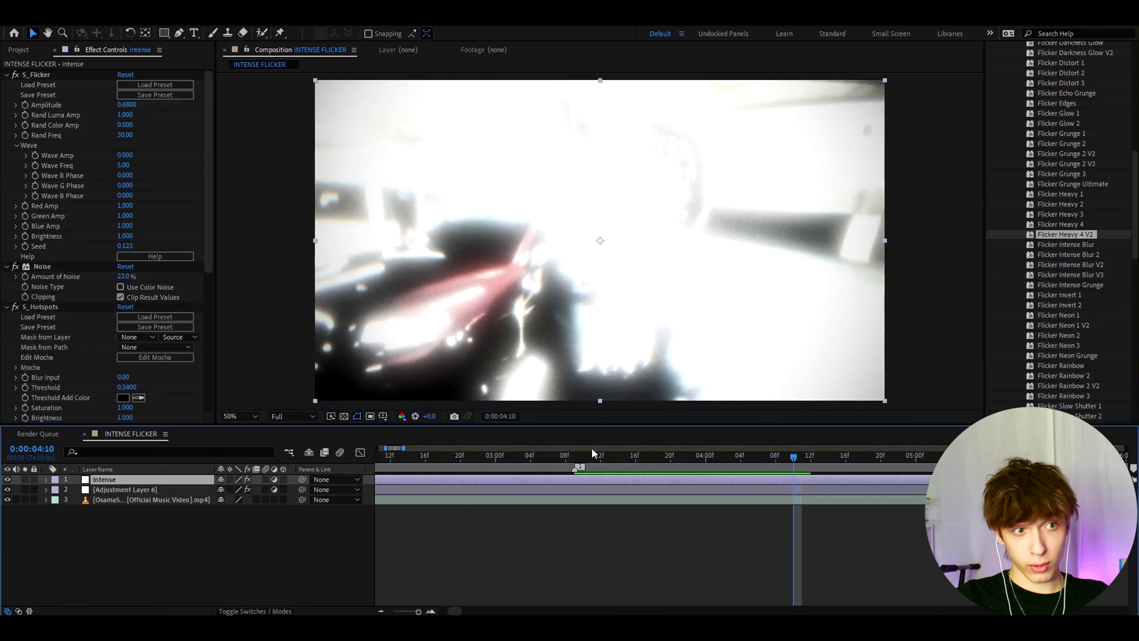
scroll(40, 292, down, 9)
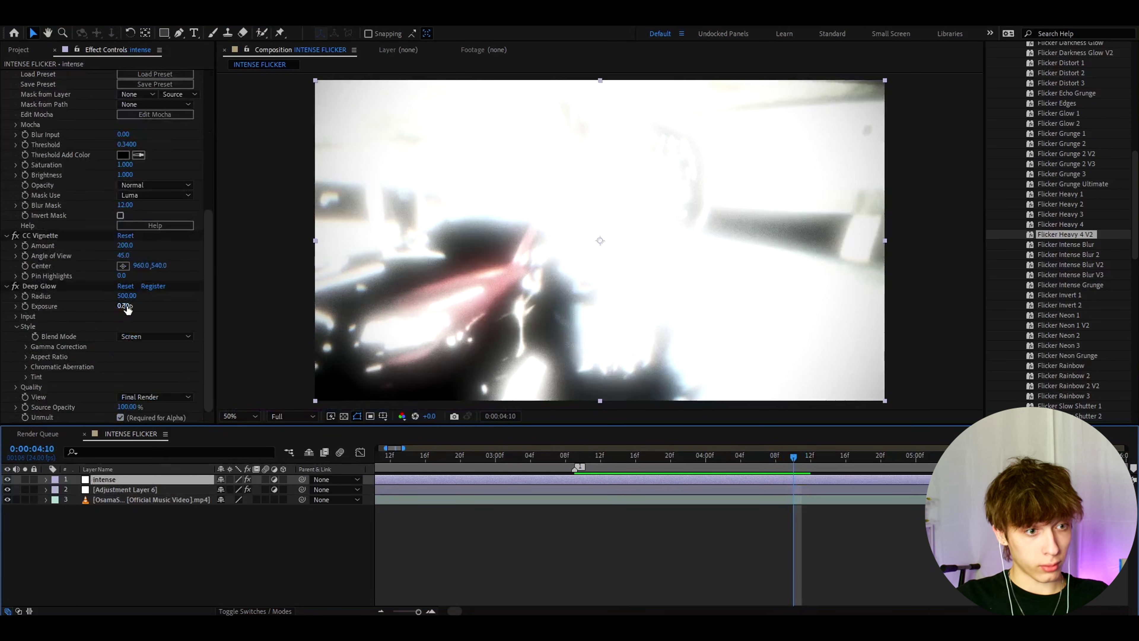
click(125, 306)
text(0.7)
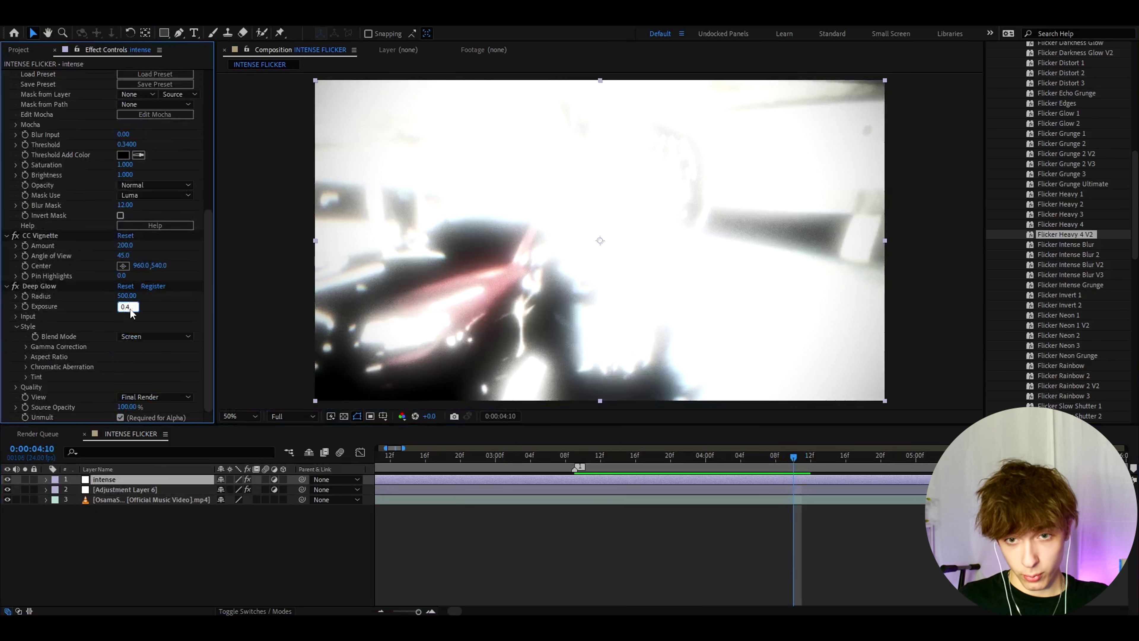
key(Return)
- Hide the intense layer and add Adjustment Layer 7 below Adjustment Layer 6
click(7, 479)
click(110, 489)
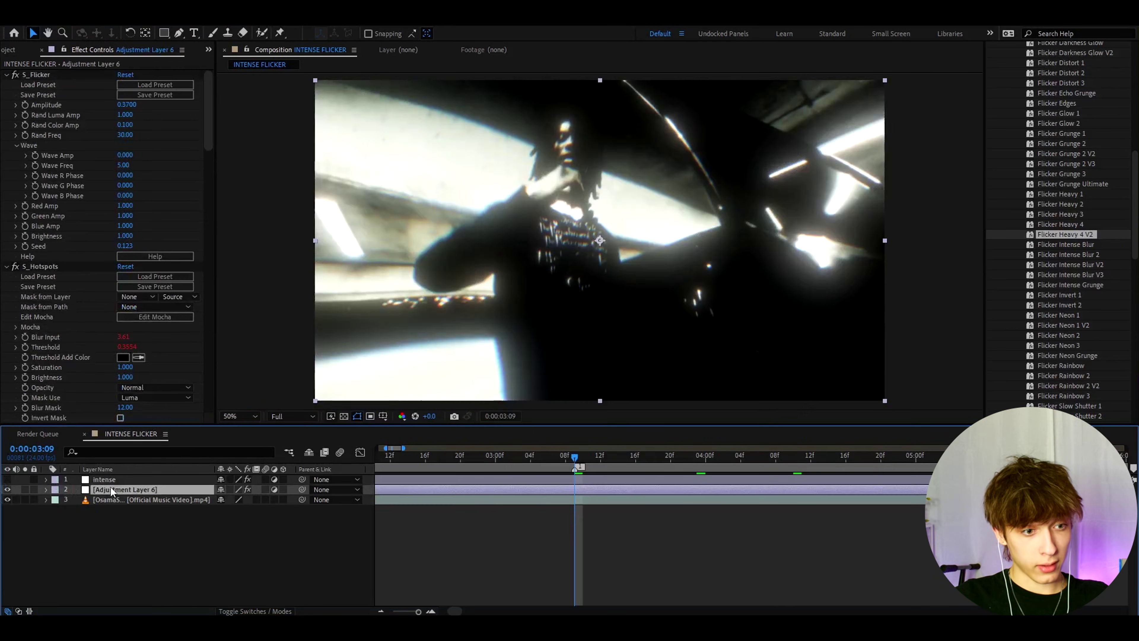
key(ctrl+alt+y)
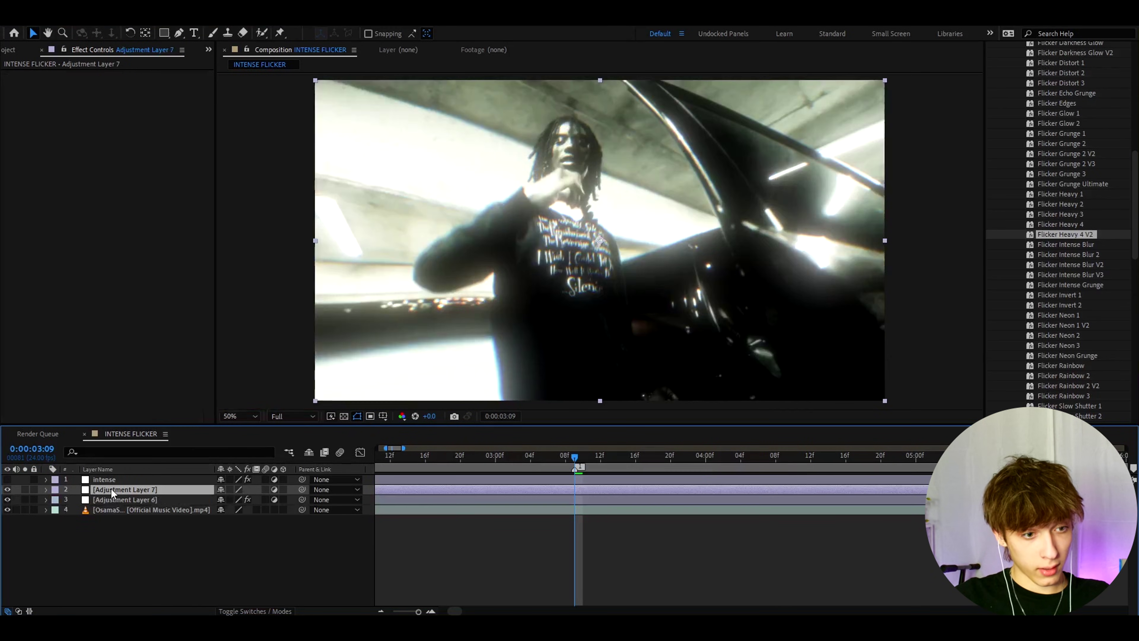
drag(111, 488, 114, 498)
click(123, 487)
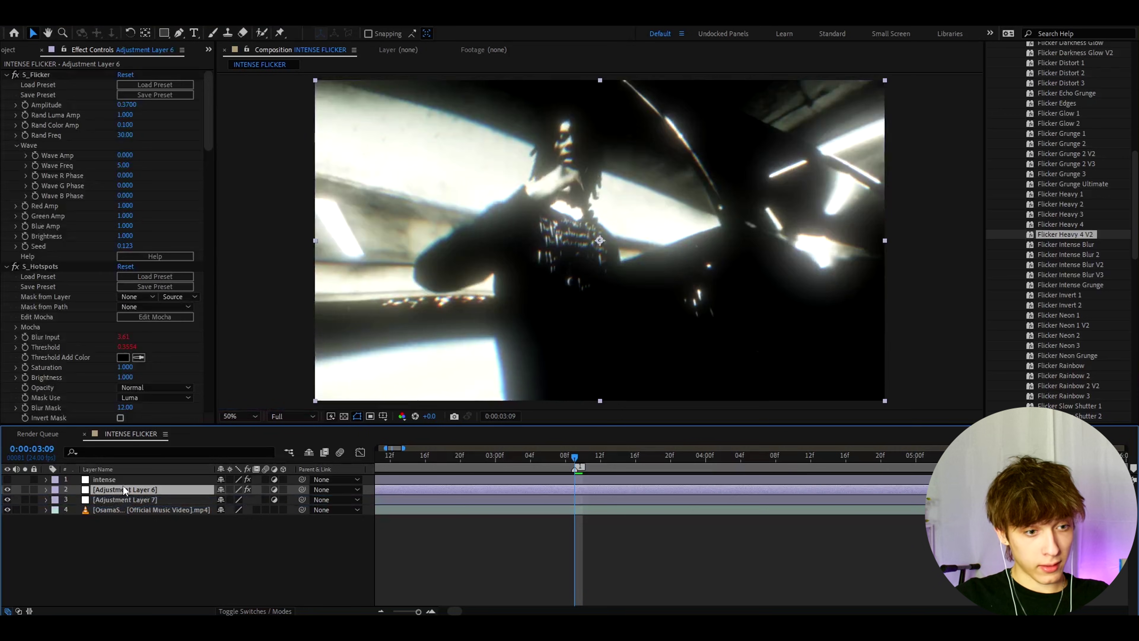
click(133, 499)
- Apply the Flicker Darkness Glow V2 preset to Adjustment Layer 7 and preview it
scroll(1102, 271, up, 3)
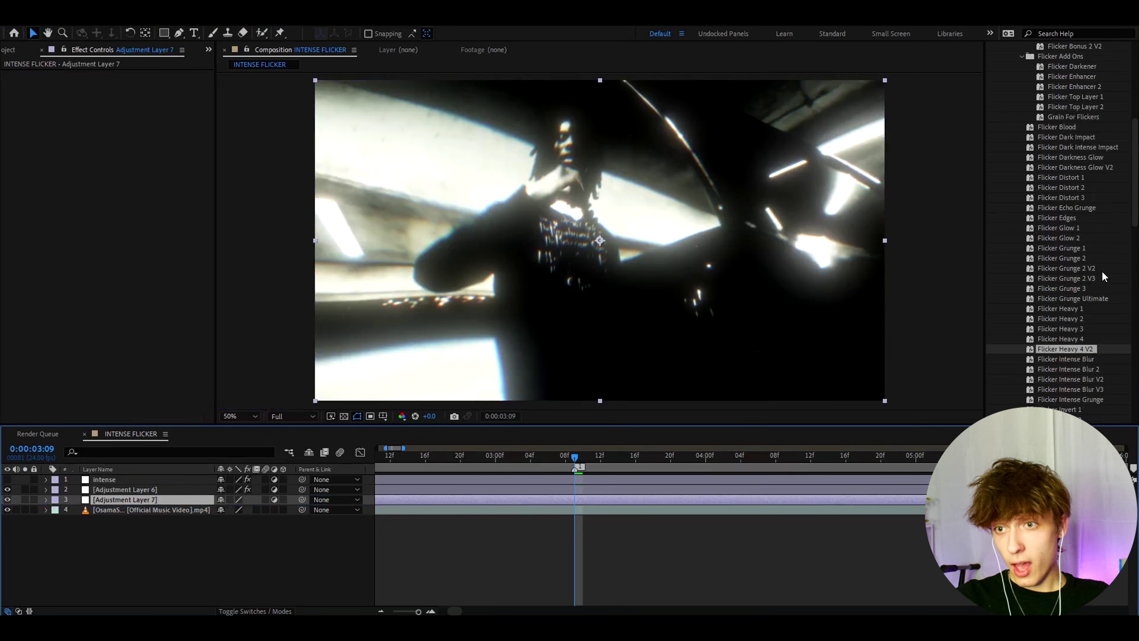
double_click(1072, 164)
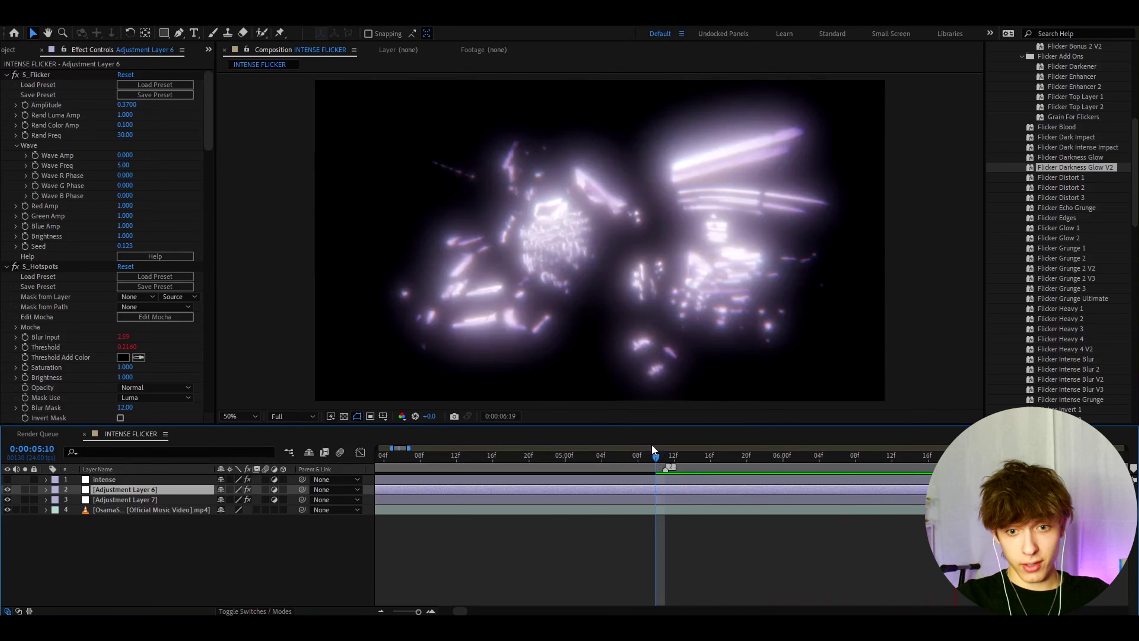
key(space)
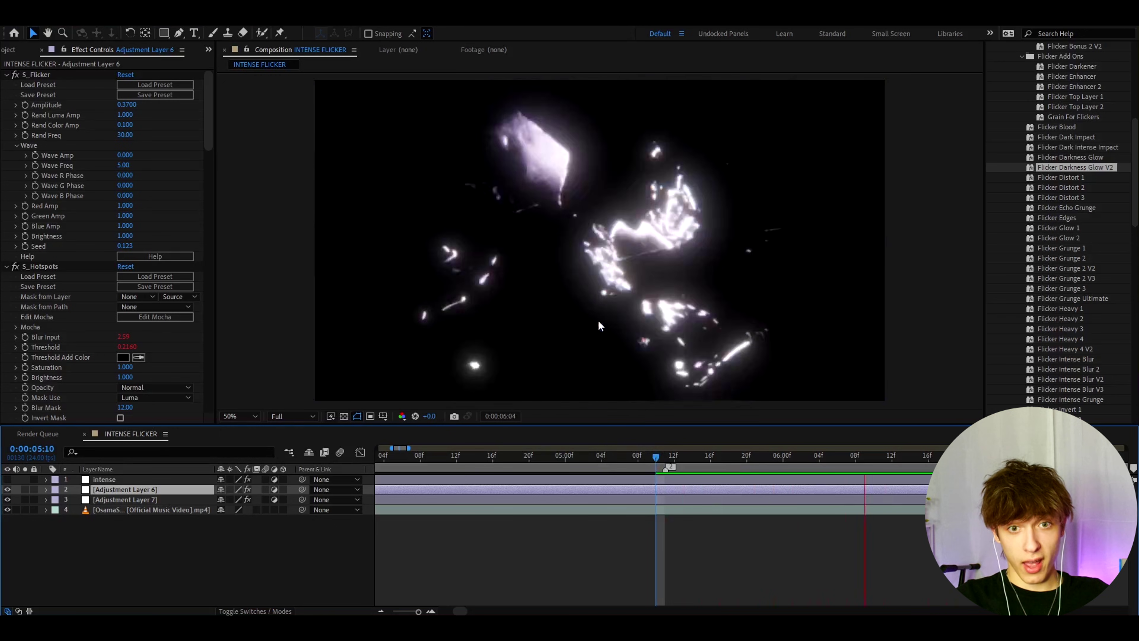
key(space)
- Scrub from frame 05:17 to 06:17 to review the glow
click(719, 456)
drag(728, 458, 649, 482)
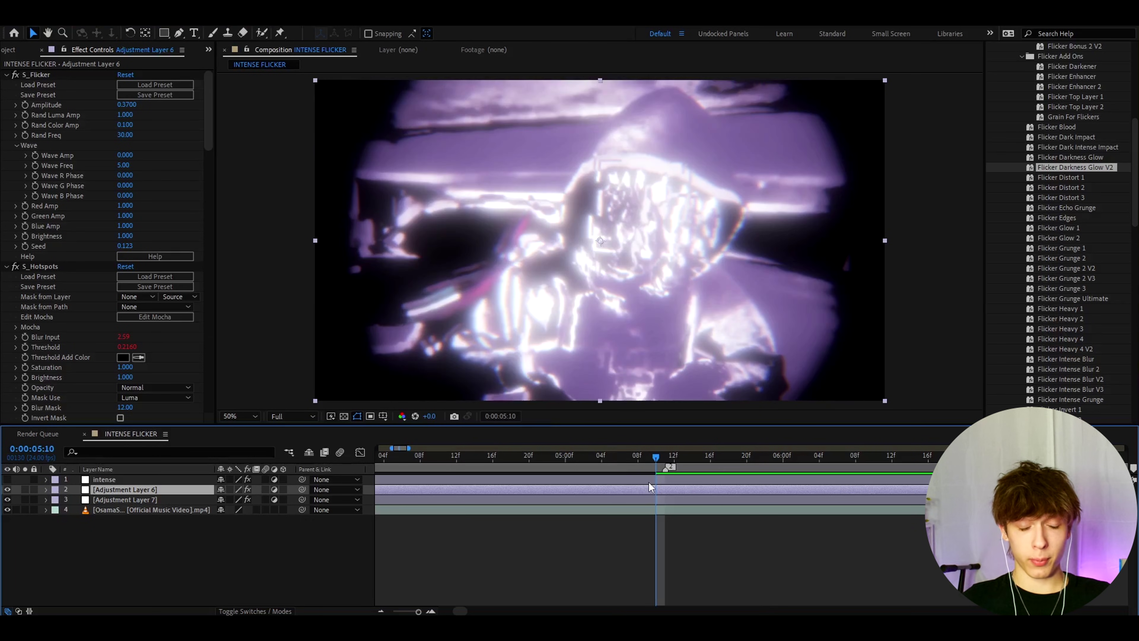